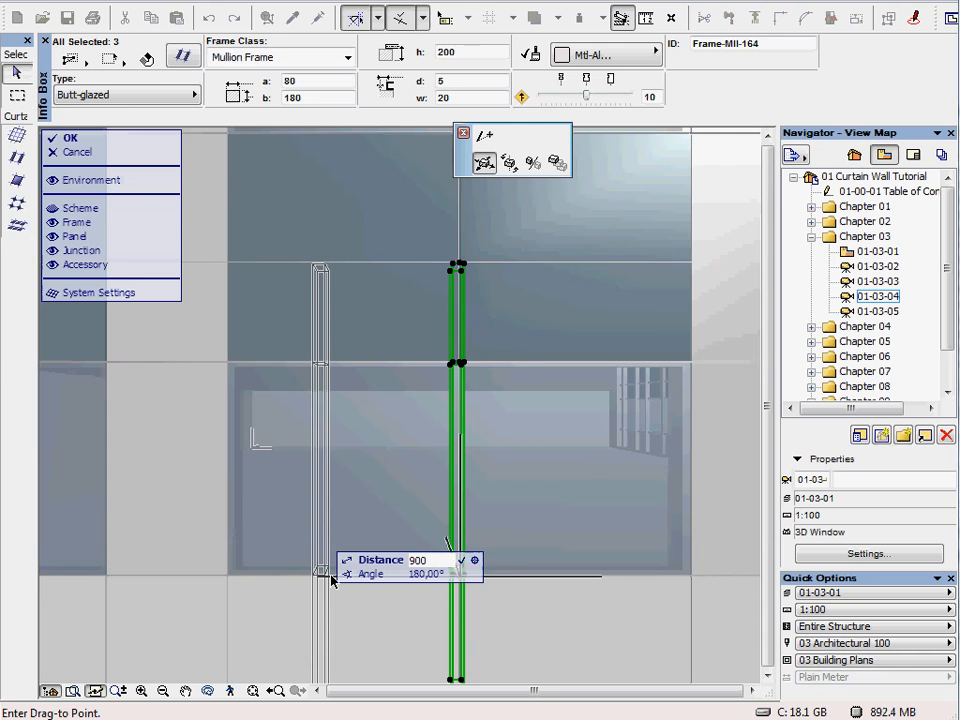
# Open view 01-03-02 of Chapter 03 and enter edit mode for the curtain wall.
pyautogui.doubleClick(873, 313)
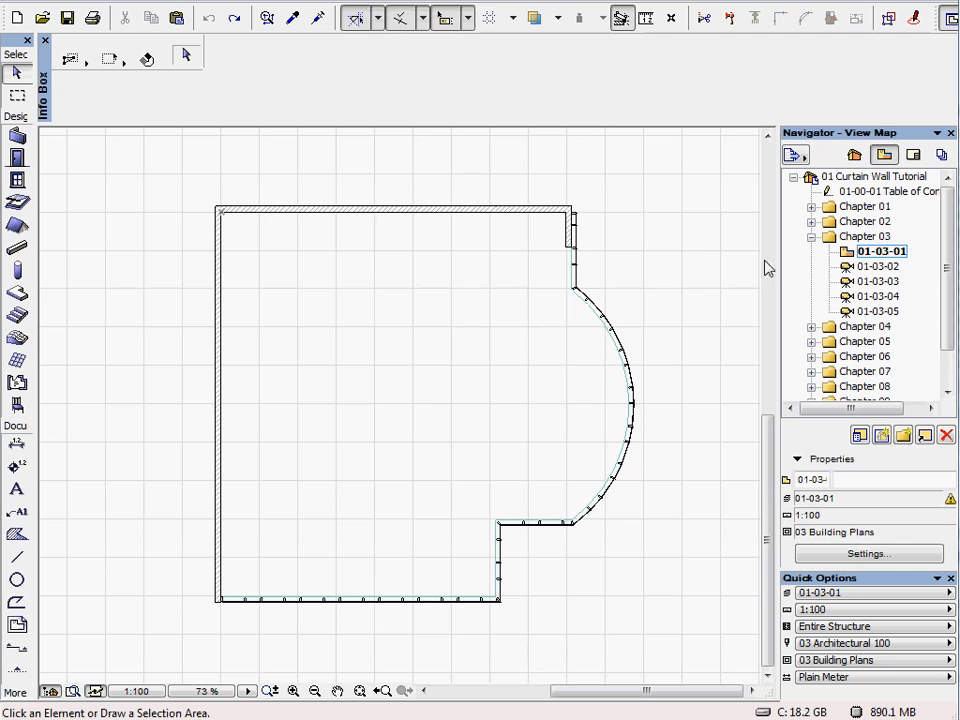
pyautogui.doubleClick(875, 267)
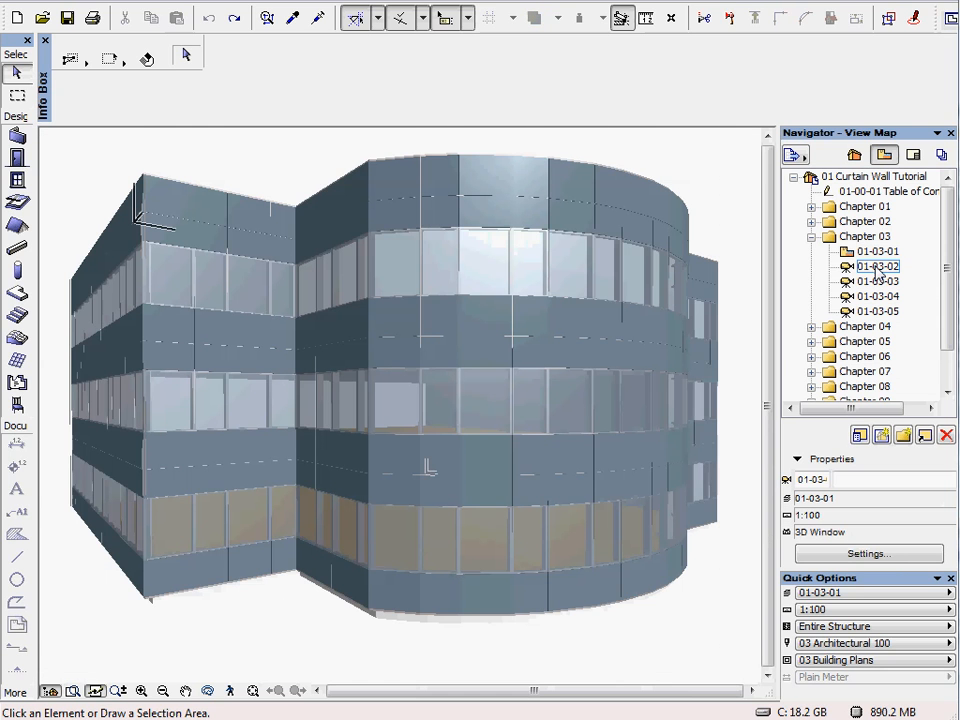
pyautogui.click(493, 217)
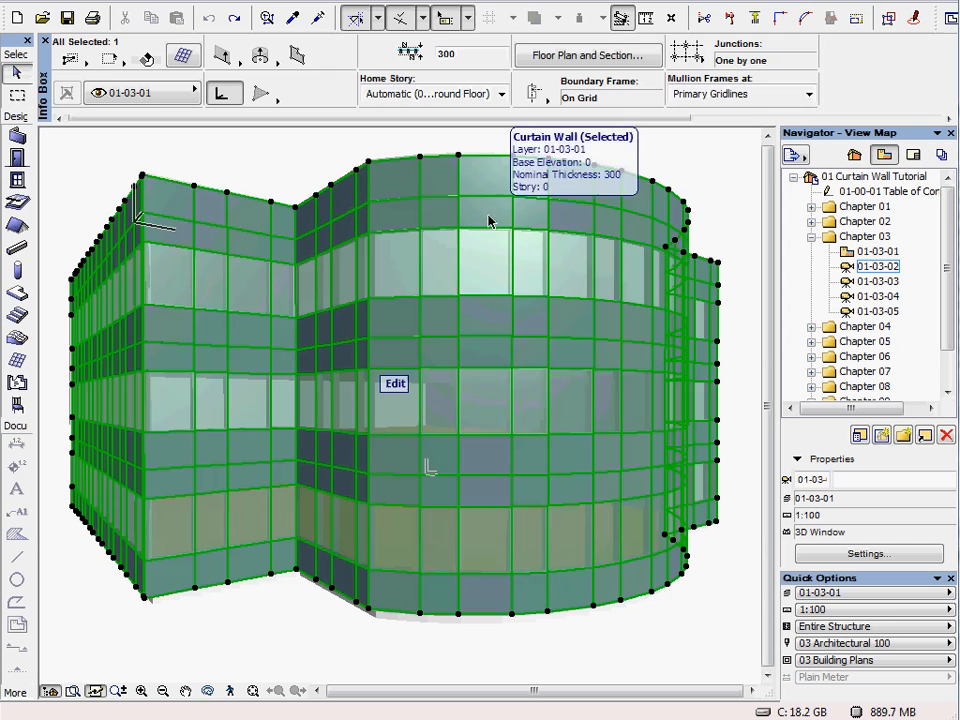
pyautogui.click(395, 385)
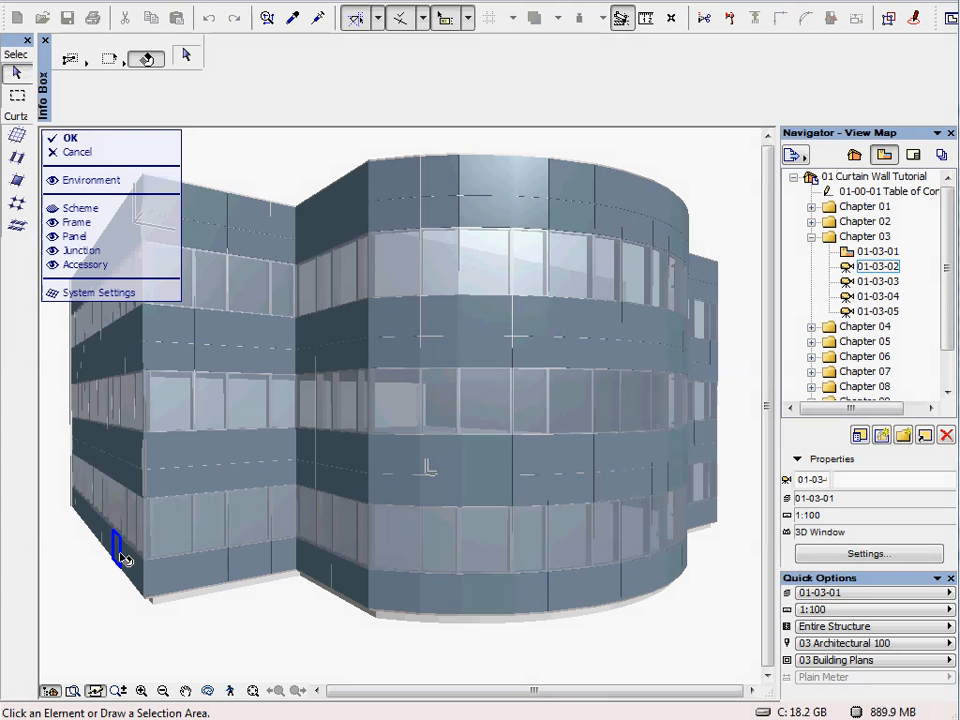
# Set all bottom-row panels around the curtain wall to Surf-Stucco on every surface and finish editing the wall.
pyautogui.click(121, 557)
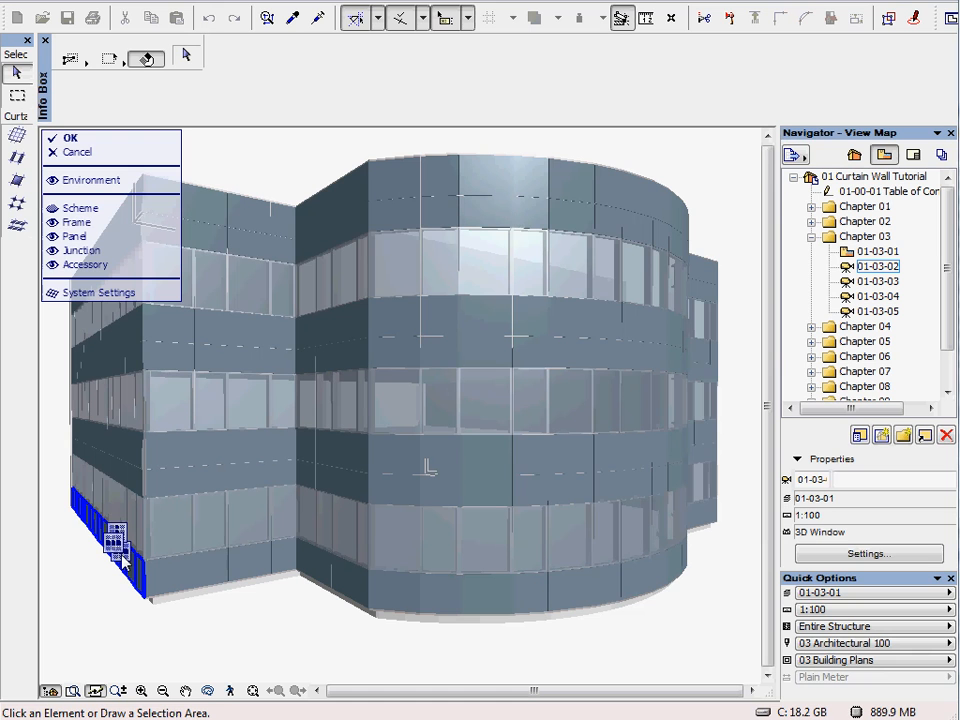
pyautogui.click(122, 562)
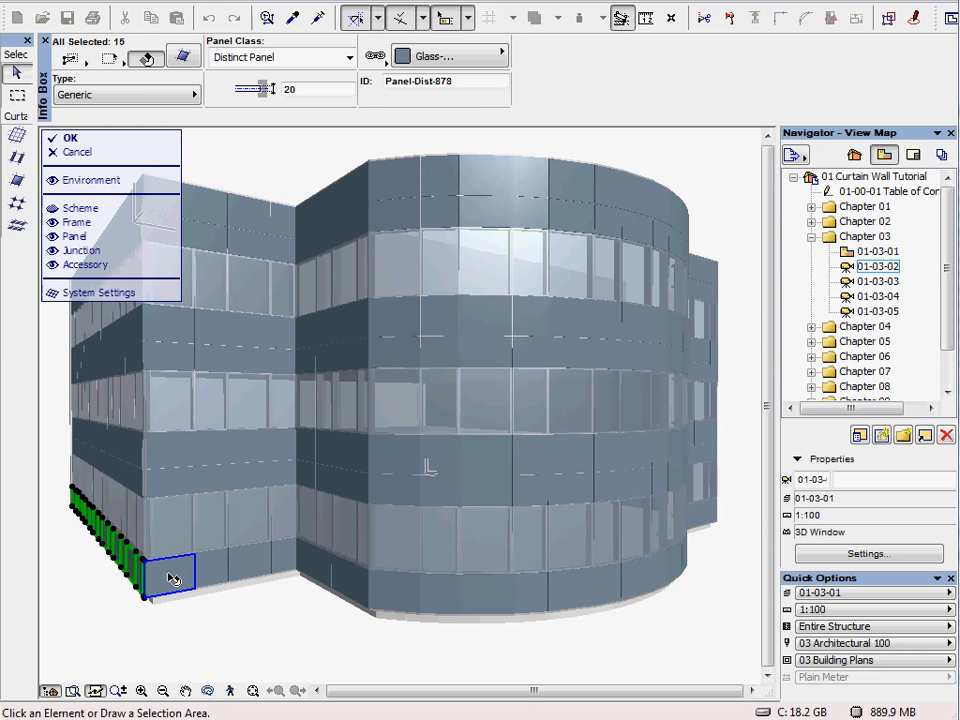
pyautogui.keyDown('shift'); pyautogui.moveTo(172, 578); pyautogui.dragTo(196, 575); pyautogui.keyUp('shift')
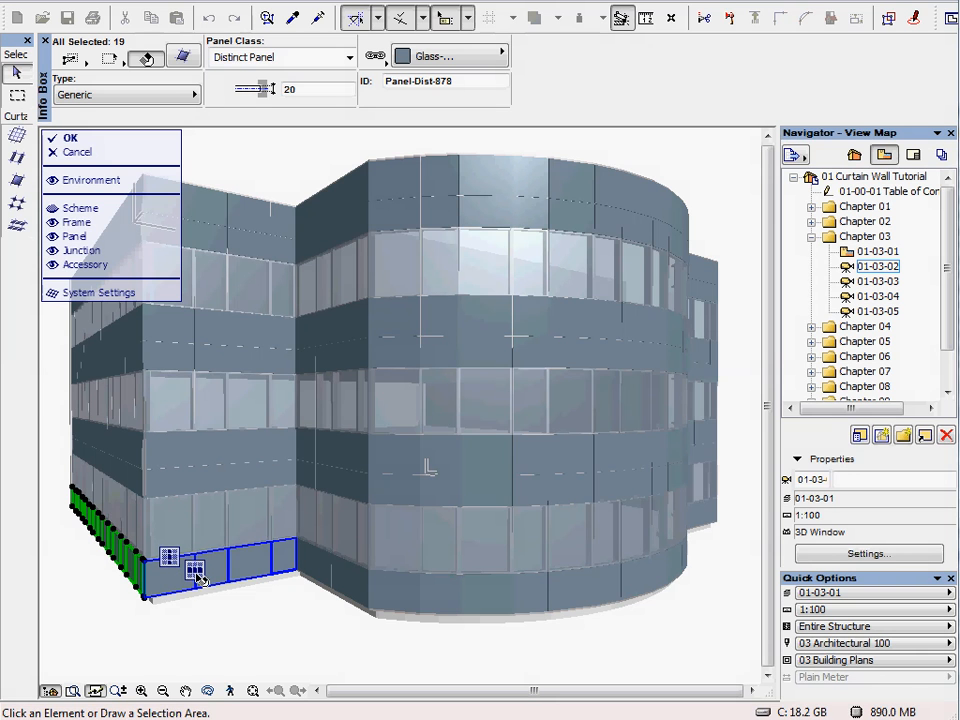
pyautogui.keyDown('shift'); pyautogui.click(195, 572); pyautogui.keyUp('shift')
pyautogui.keyDown('shift'); pyautogui.moveTo(306, 561); pyautogui.dragTo(336, 576); pyautogui.keyUp('shift')
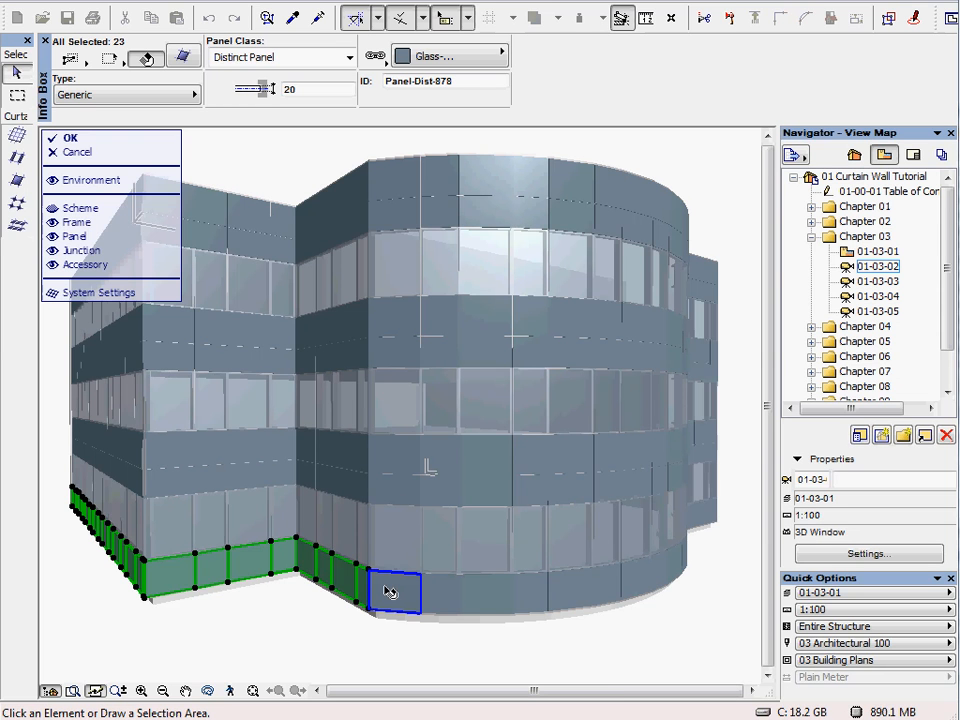
pyautogui.moveTo(390, 590)
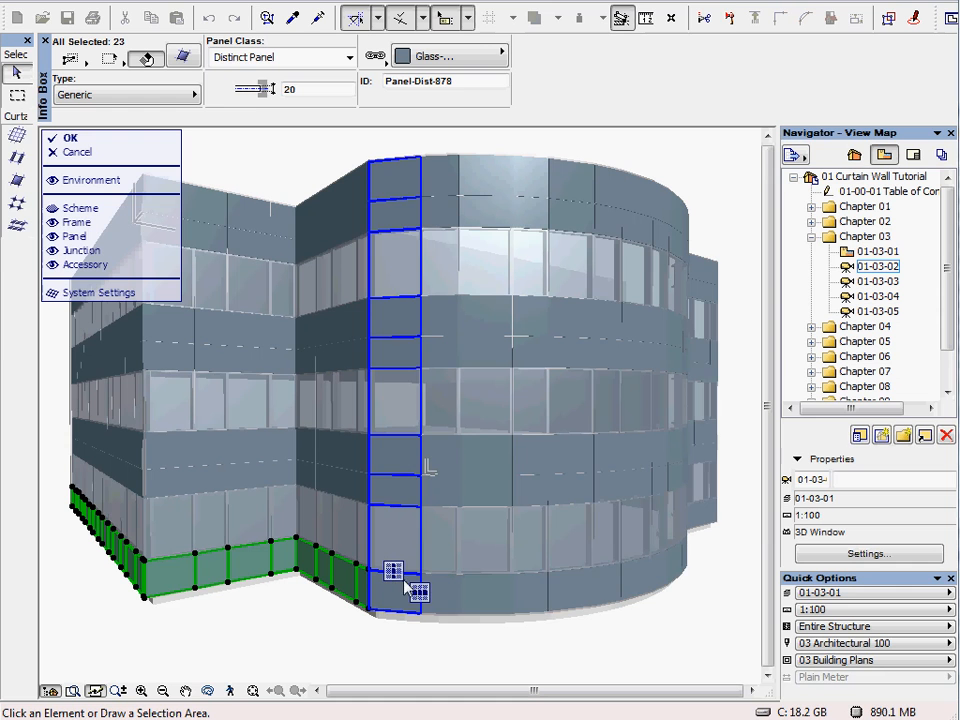
pyautogui.click(420, 593)
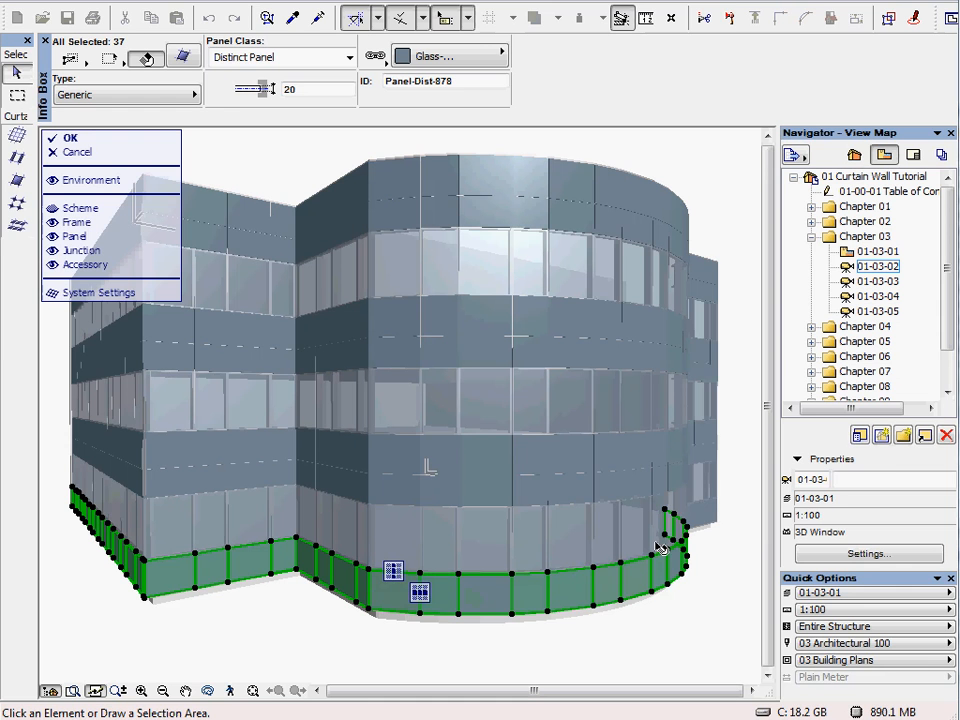
pyautogui.click(703, 512)
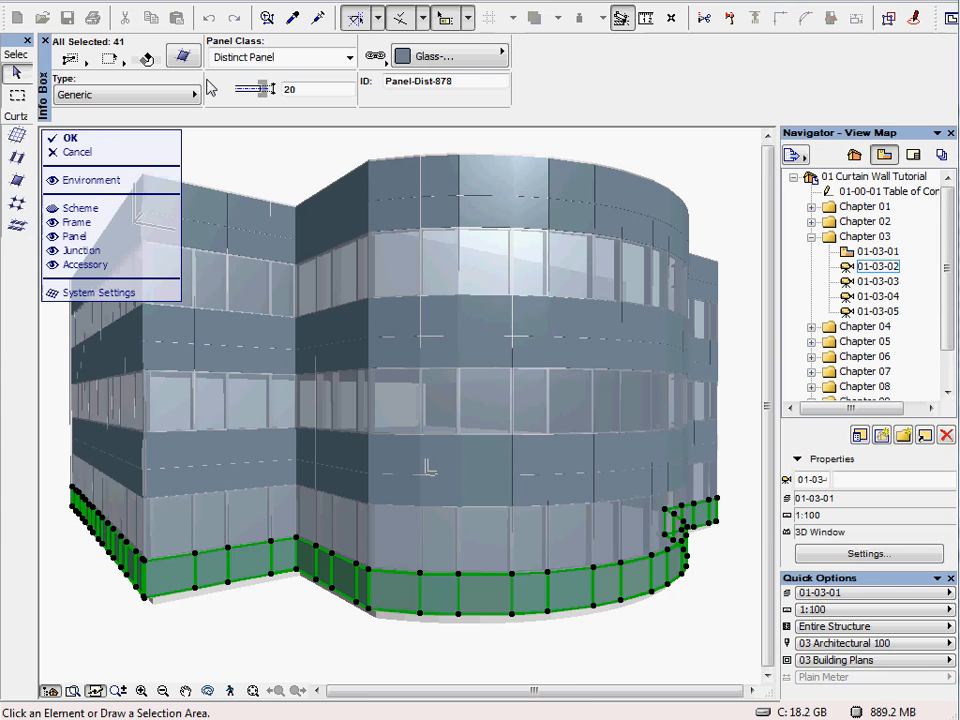
pyautogui.click(184, 58)
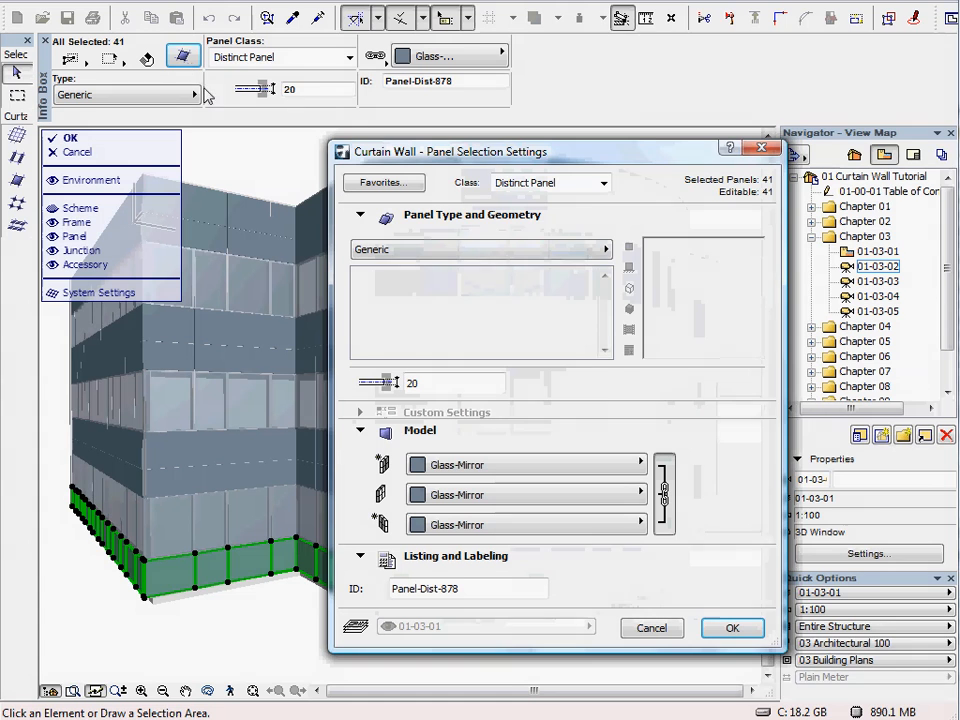
pyautogui.click(486, 476)
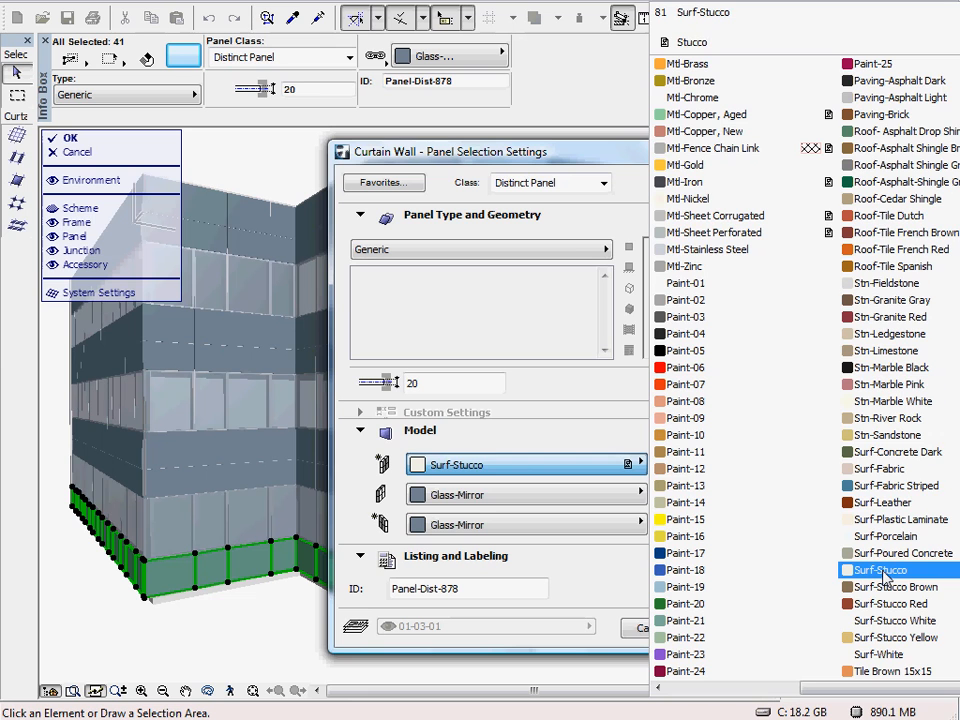
pyautogui.click(883, 572)
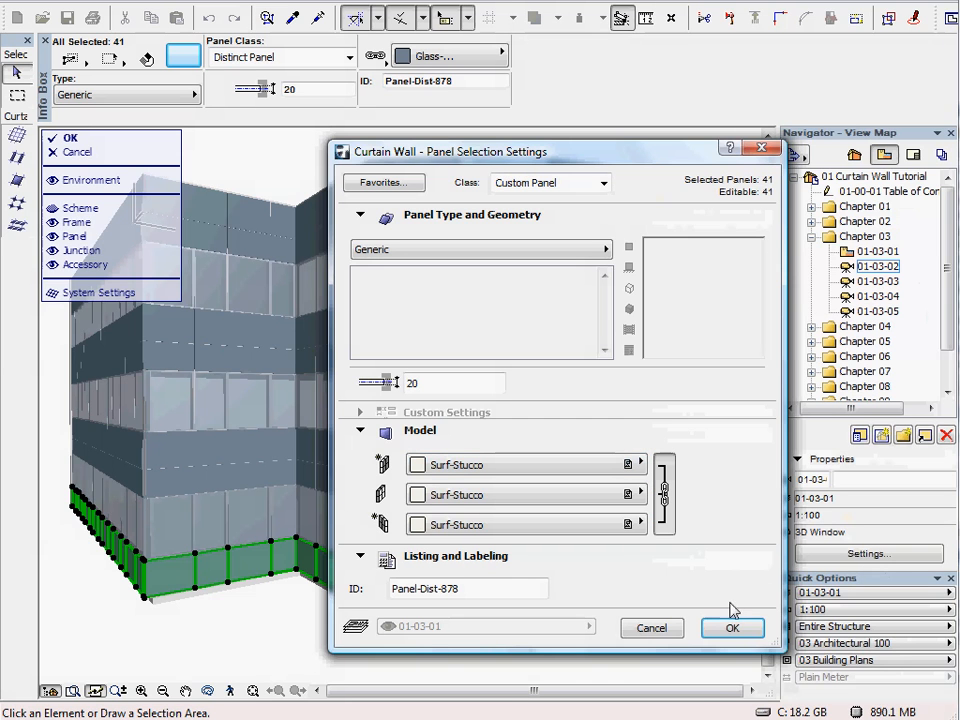
pyautogui.click(733, 628)
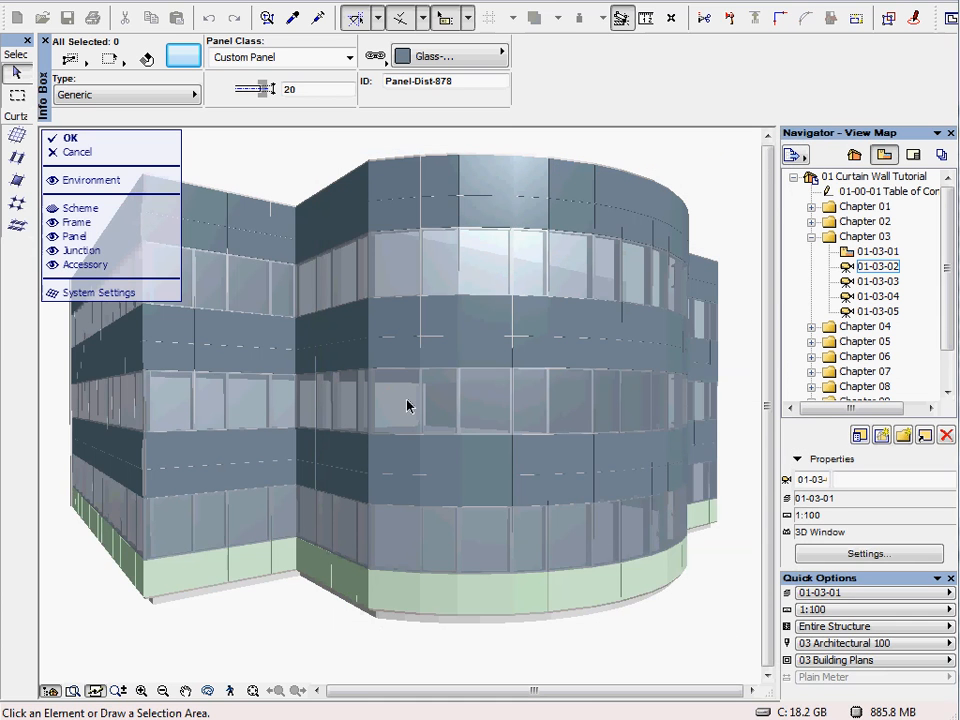
pyautogui.click(72, 139)
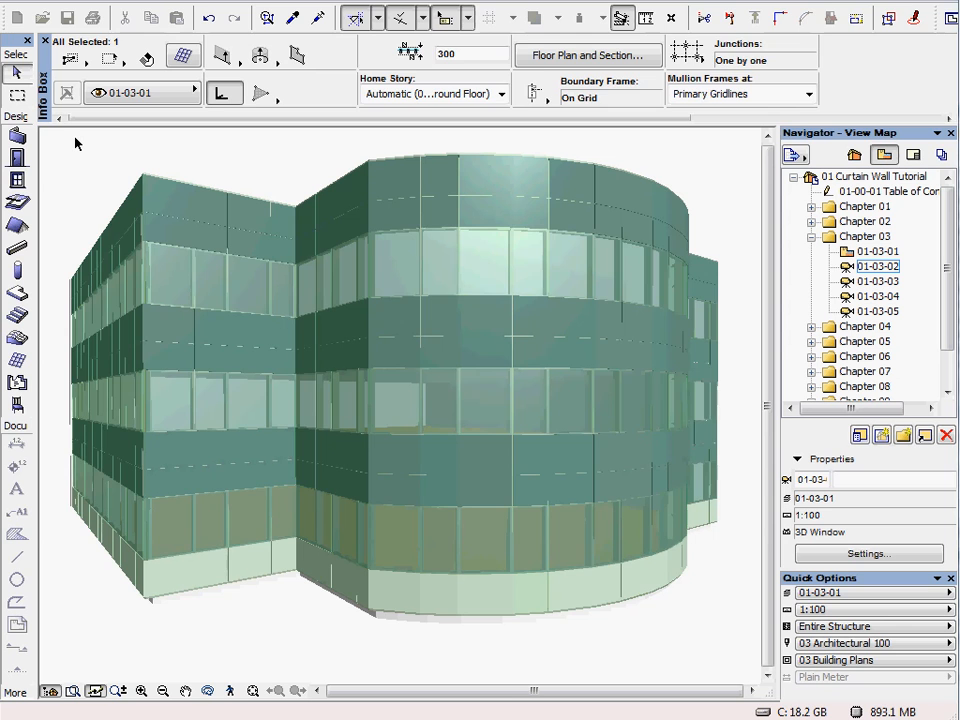
# Open view 01-03-03 with nothing selected and enter edit mode for the curtain wall there.
pyautogui.click(75, 143)
pyautogui.click(878, 282)
pyautogui.doubleClick(880, 283)
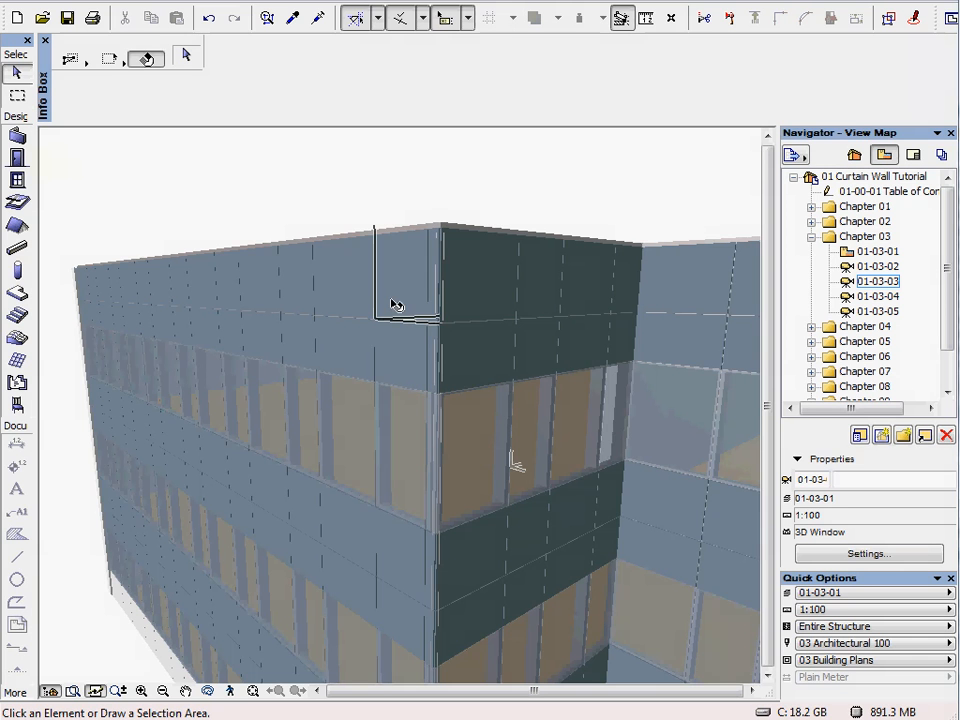
pyautogui.click(391, 304)
pyautogui.click(417, 453)
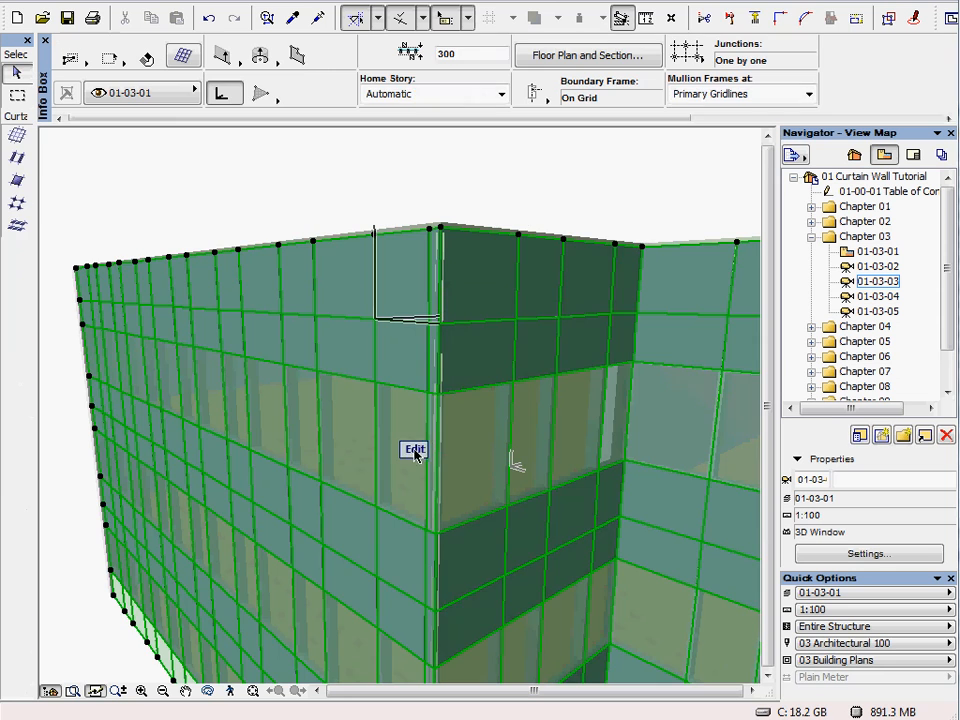
# Select the transom frames below the top panel row on both facades meeting at the corner and change their type to Generic.
pyautogui.click(358, 324)
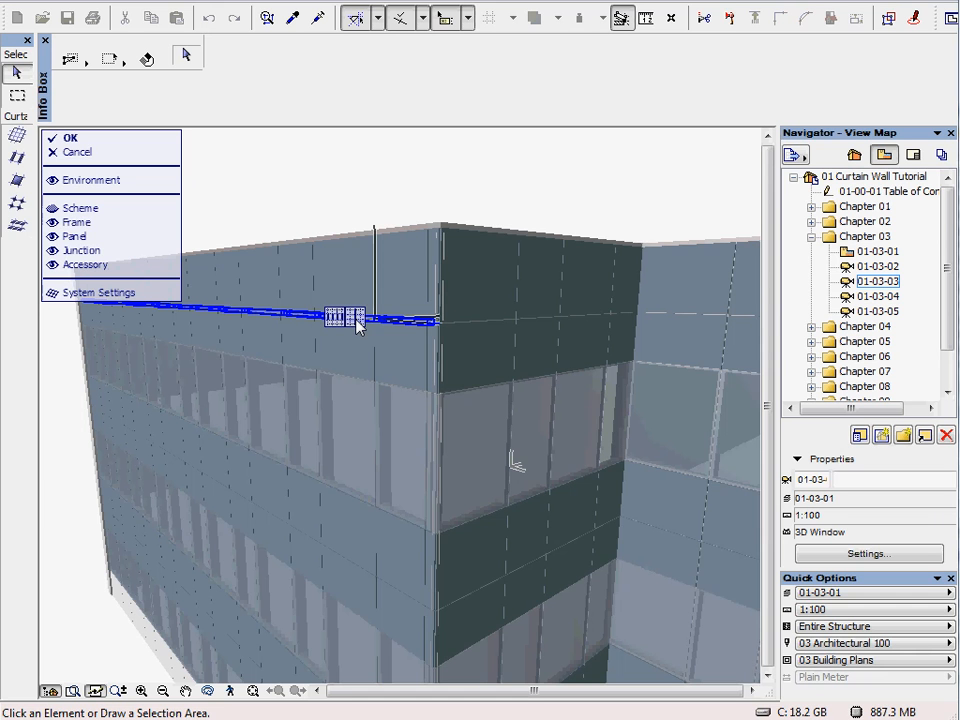
pyautogui.click(358, 326)
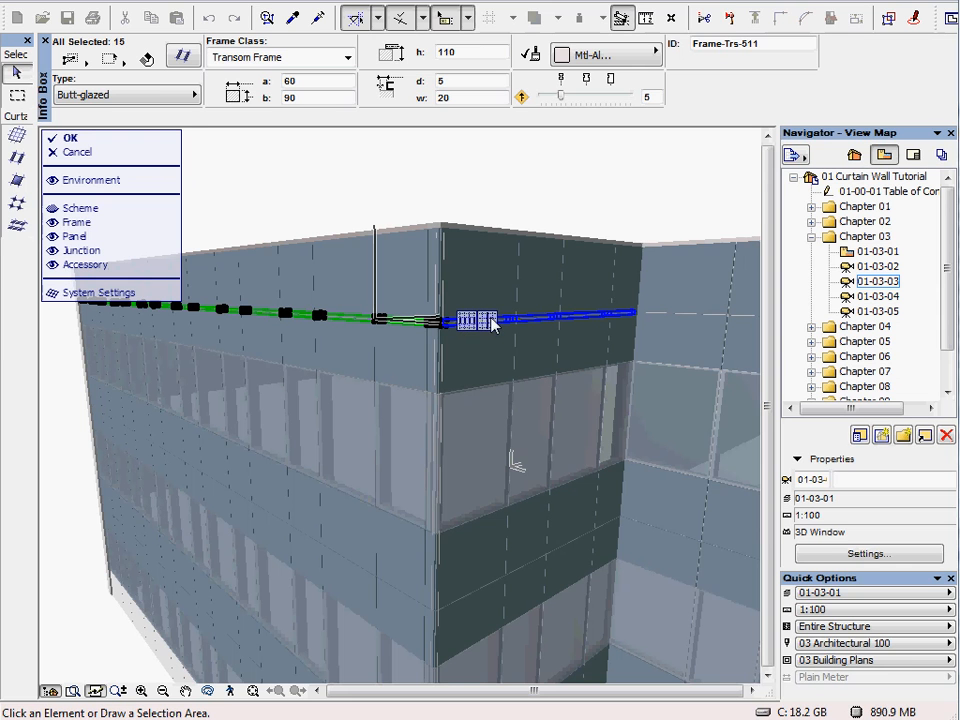
pyautogui.keyDown('shift'); pyautogui.click(495, 322); pyautogui.keyUp('shift')
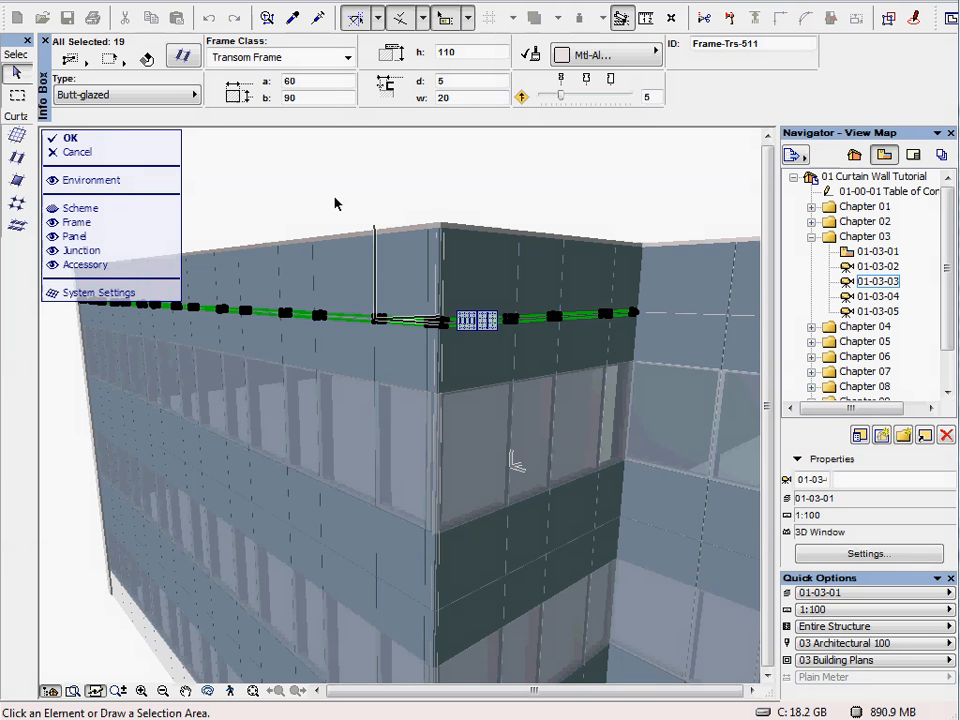
pyautogui.click(183, 58)
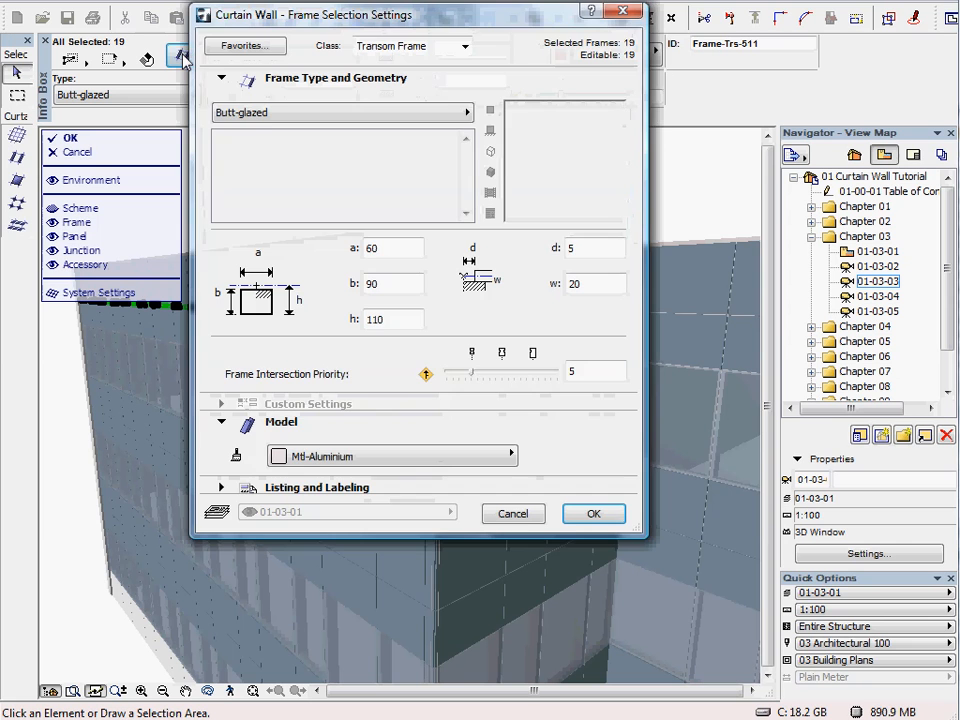
pyautogui.click(311, 116)
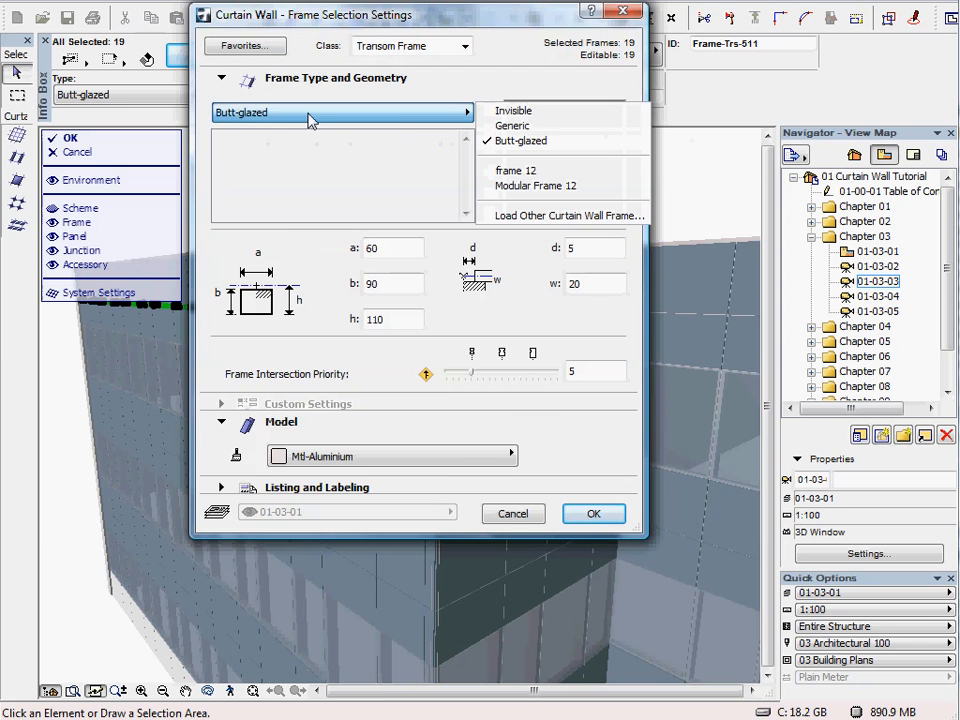
pyautogui.click(512, 127)
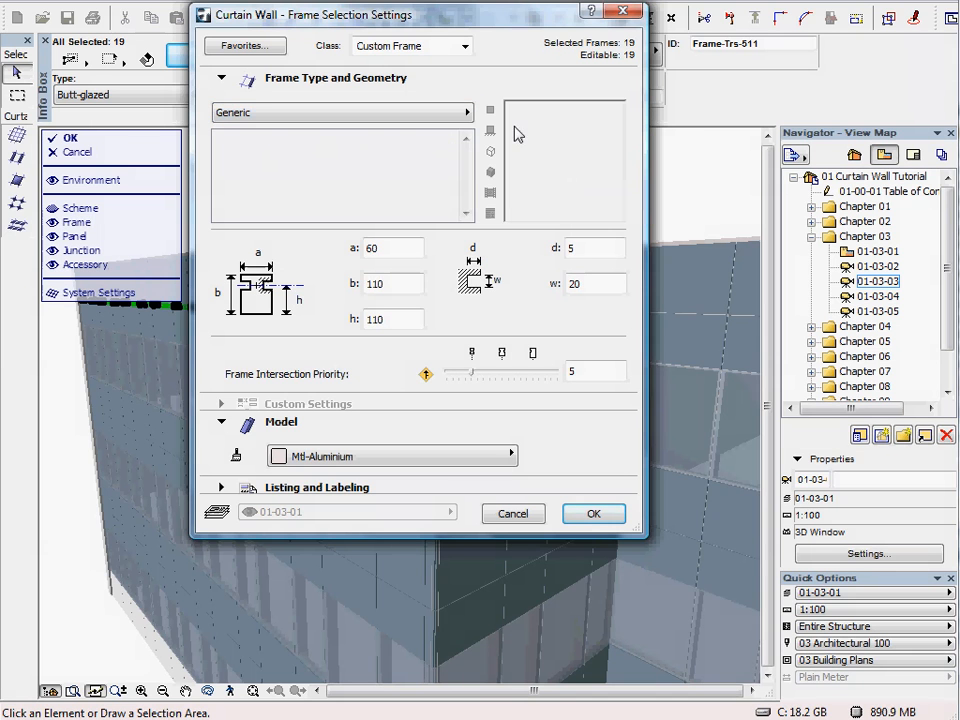
# Set the selected transom frames' dimensions to a 150, b 250, h 150 and d 50.
pyautogui.click(395, 246)
pyautogui.write('150')
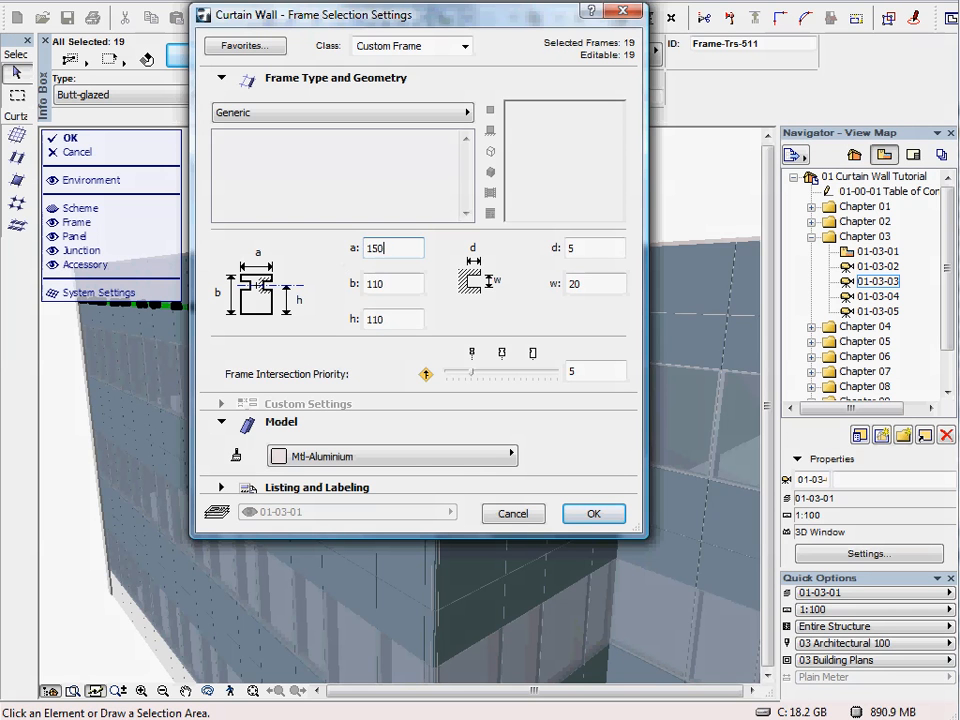
pyautogui.doubleClick(377, 283)
pyautogui.write('250')
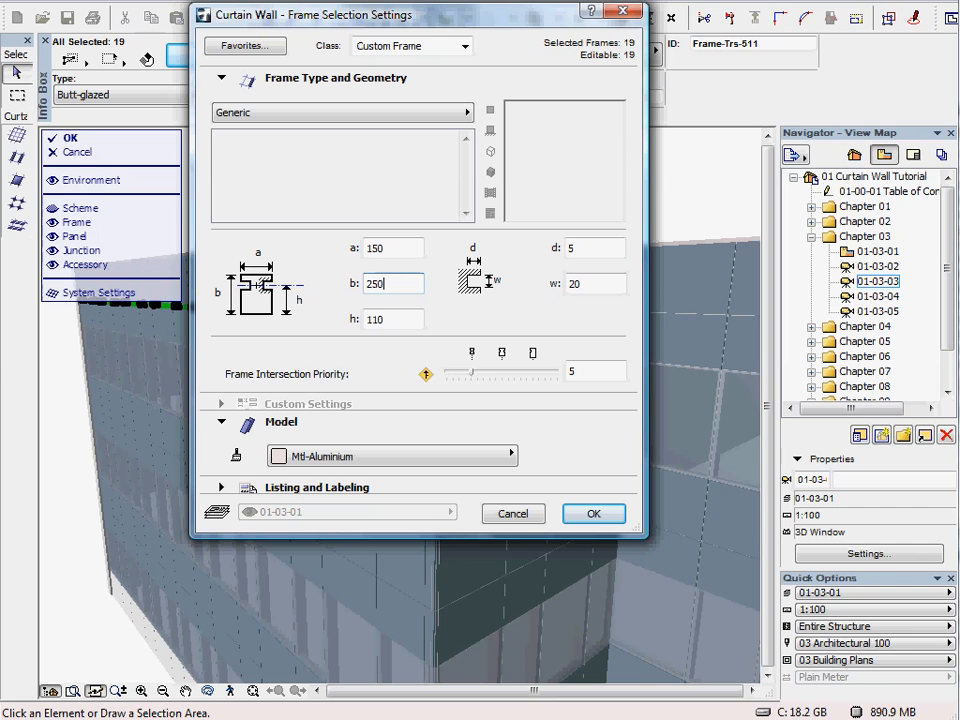
pyautogui.doubleClick(376, 319)
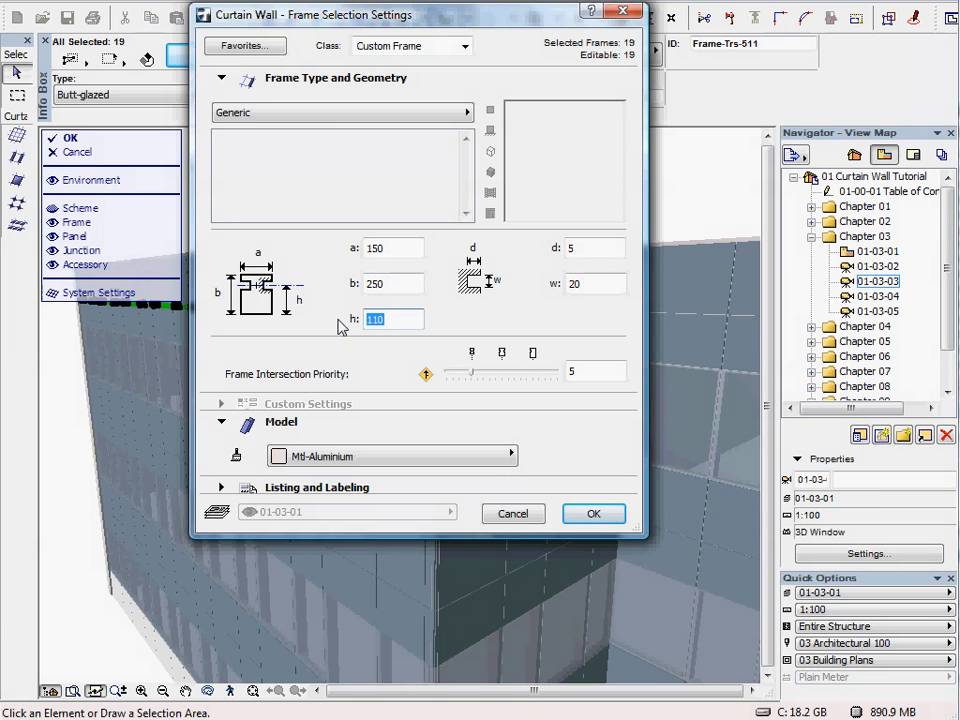
pyautogui.write('150')
pyautogui.doubleClick(573, 248)
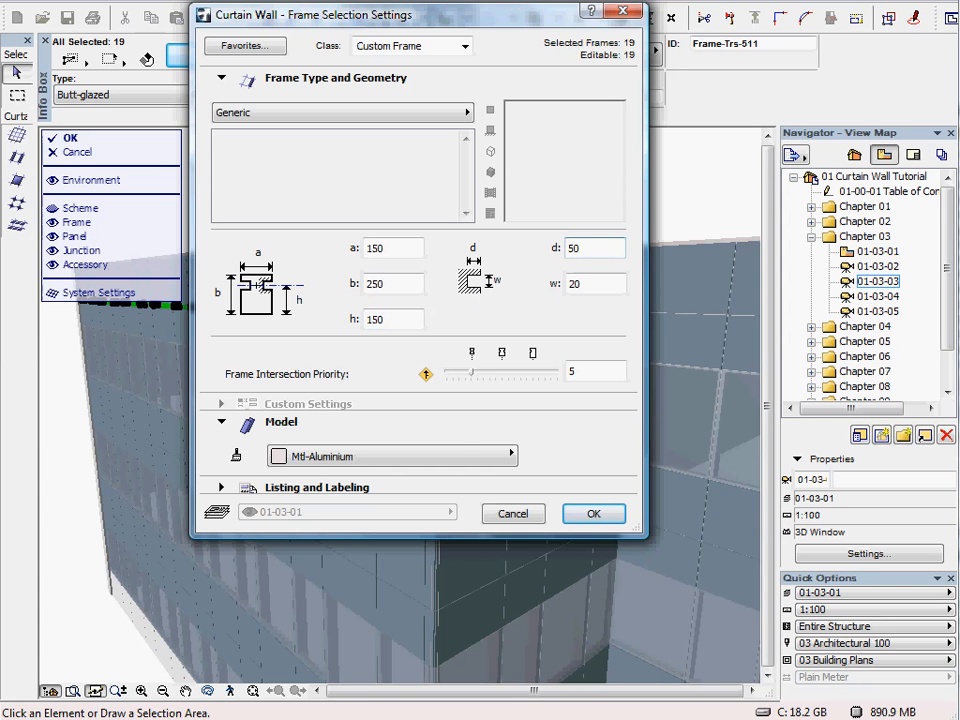
# Set the transom frames' material to Mtl-Chrome, apply the frame settings and clear the selection.
pyautogui.click(469, 456)
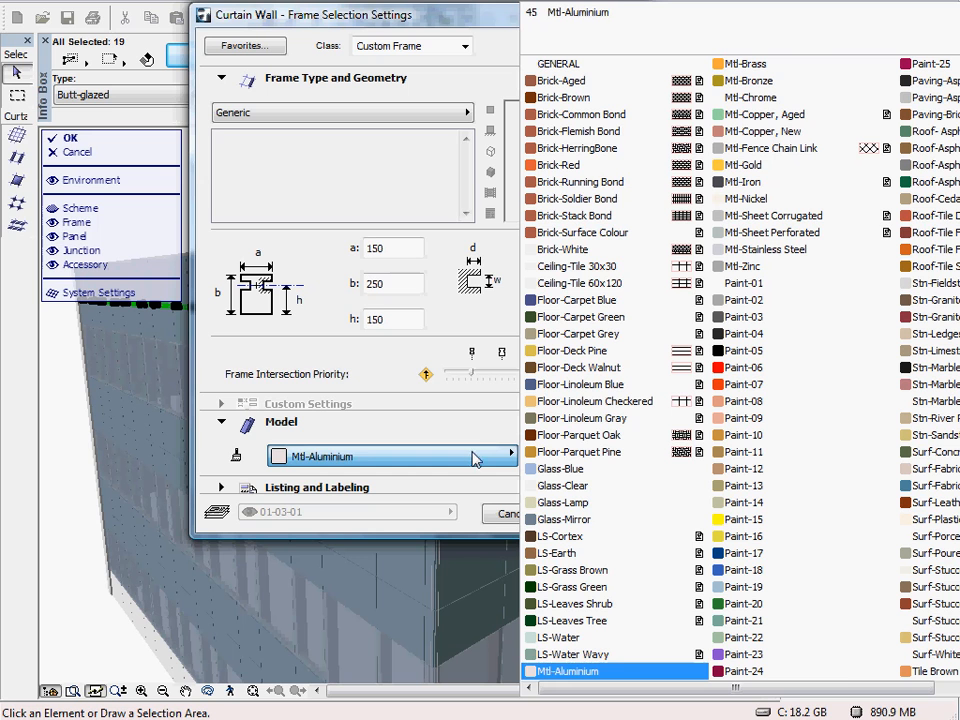
pyautogui.click(762, 100)
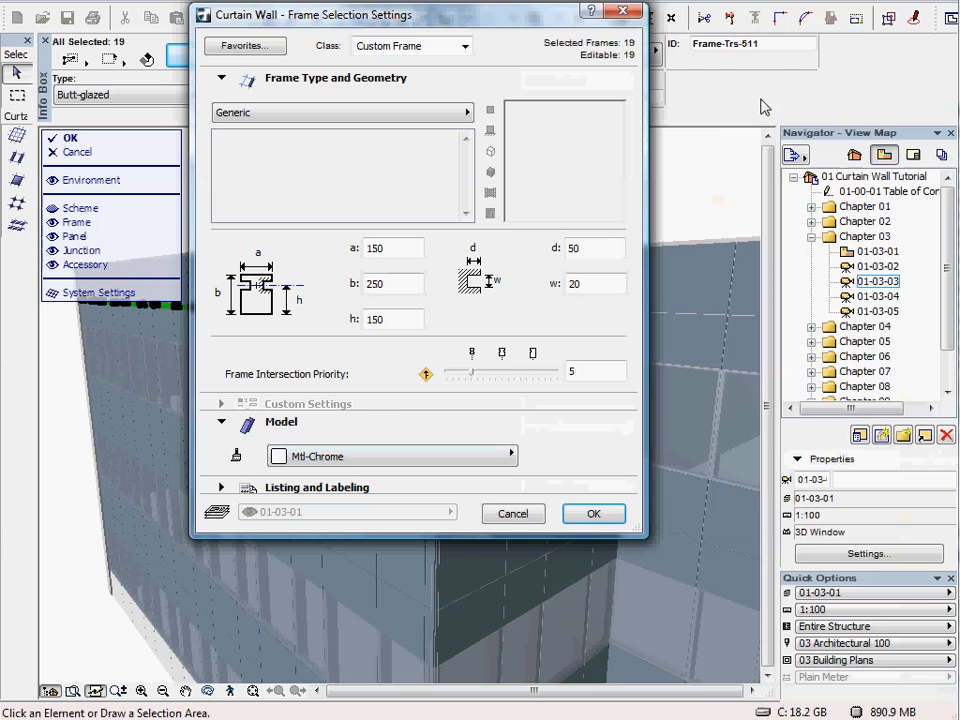
pyautogui.click(596, 515)
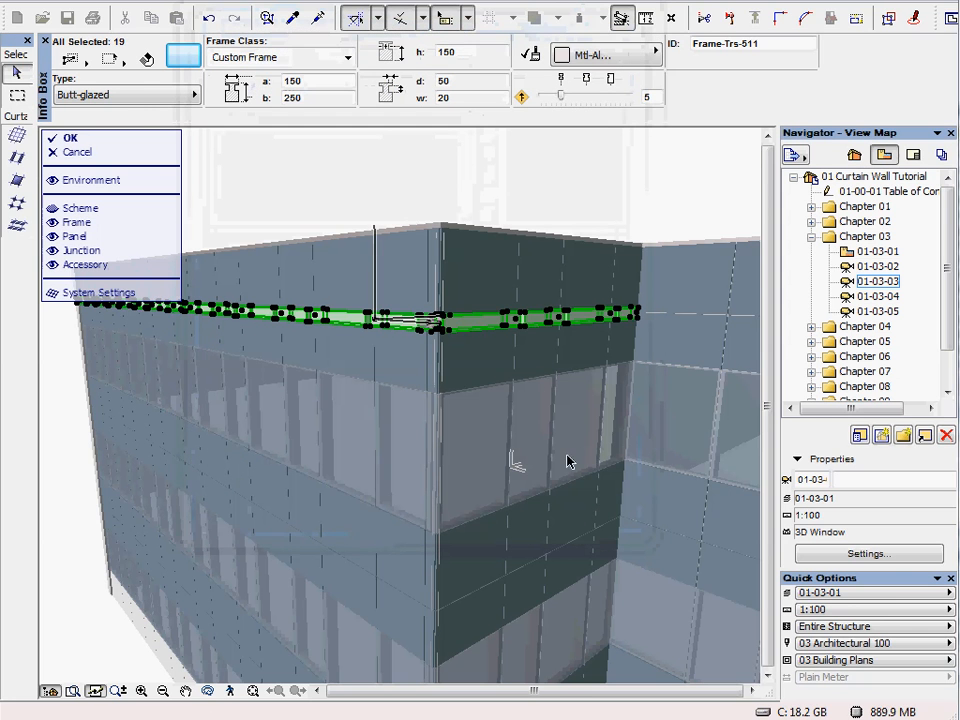
pyautogui.click(474, 185)
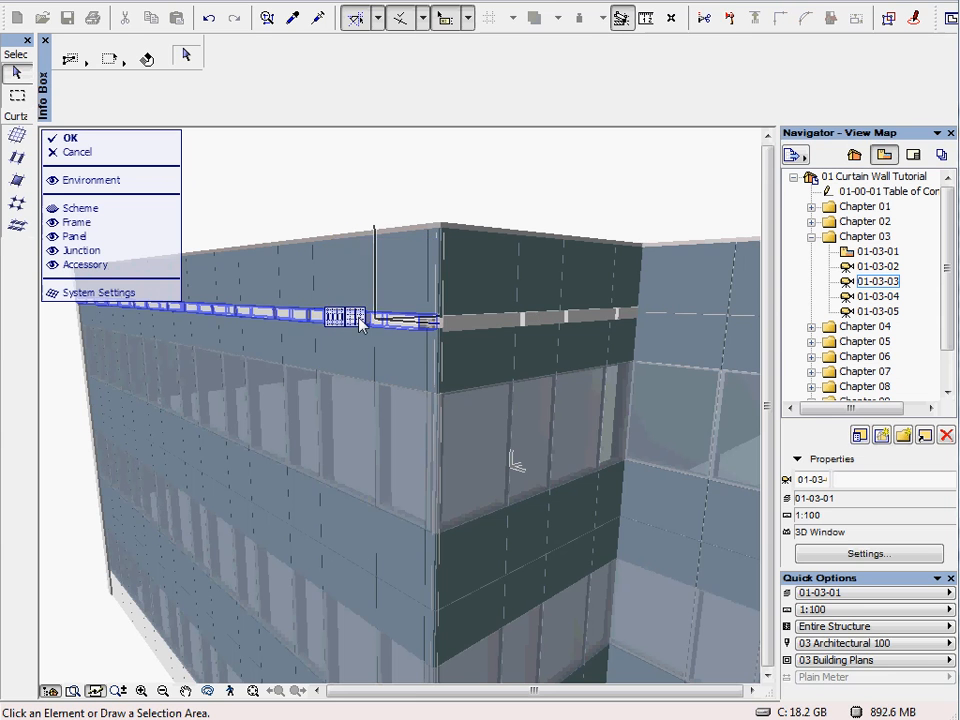
# Reselect the chrome transom frames on both facades and raise their intersection priority to 15.
pyautogui.click(450, 326)
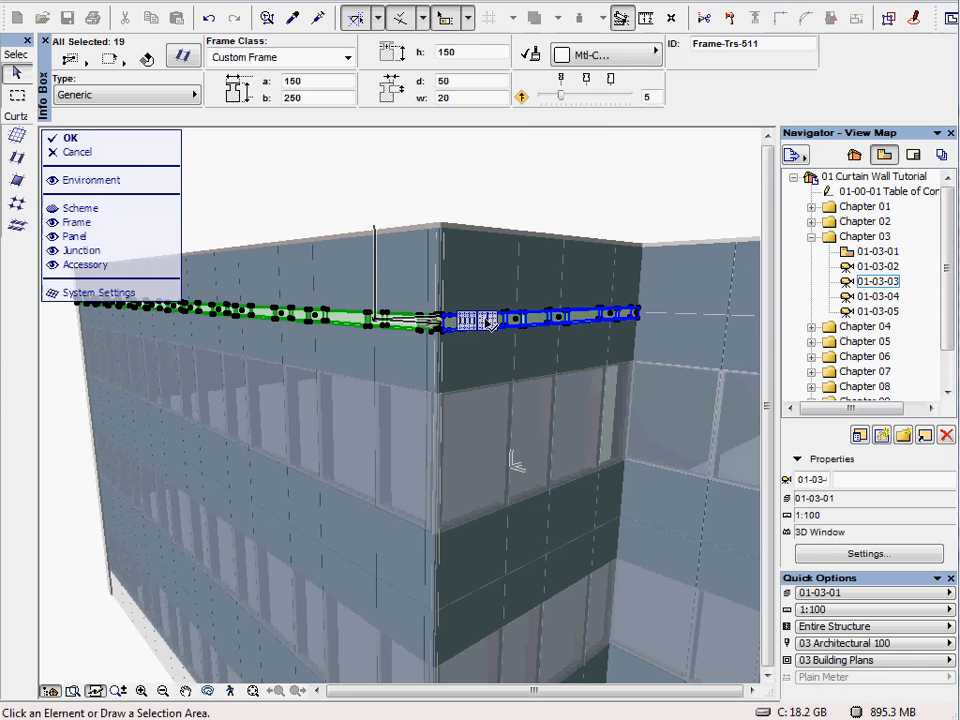
pyautogui.keyDown('shift'); pyautogui.click(487, 325); pyautogui.keyUp('shift')
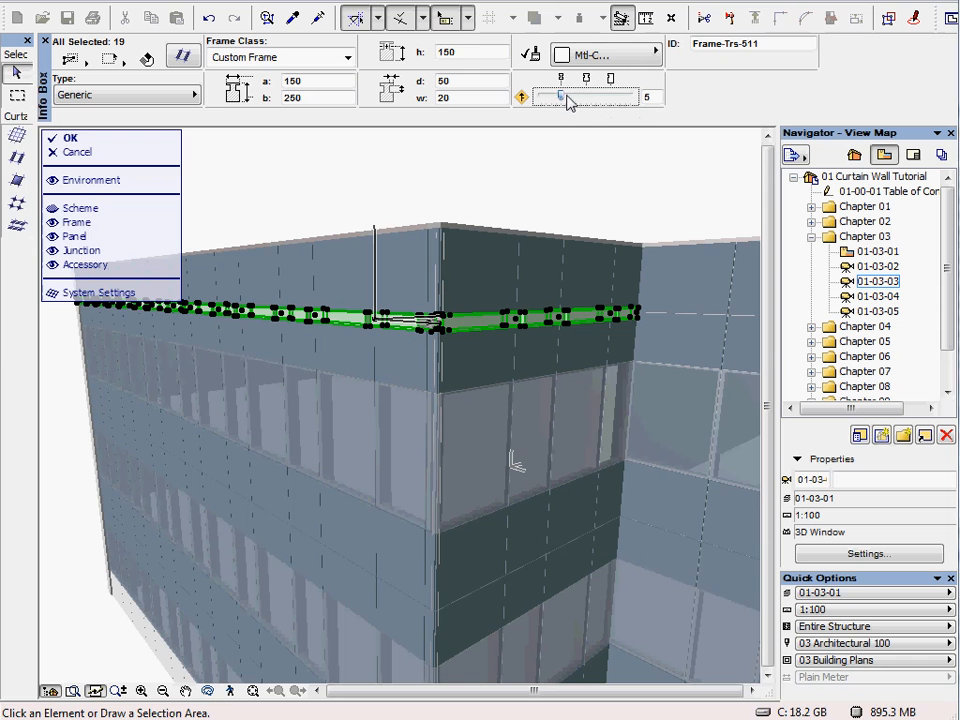
pyautogui.moveTo(561, 97); pyautogui.dragTo(613, 106)
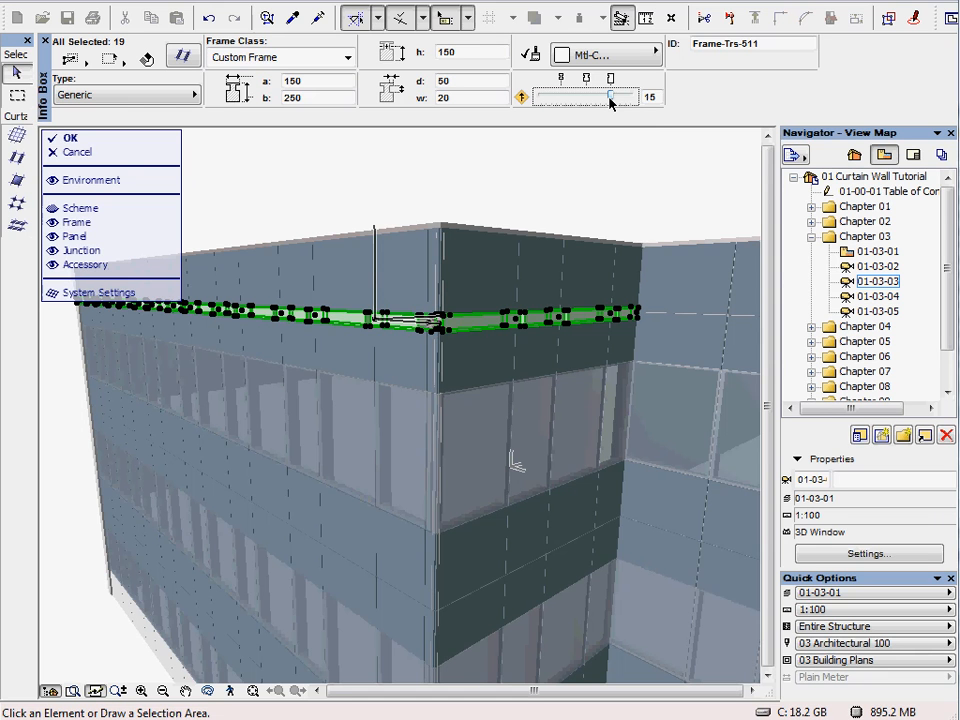
# Clear the frame selection, finish curtain wall editing with the changes kept, and deselect the curtain wall.
pyautogui.click(579, 185)
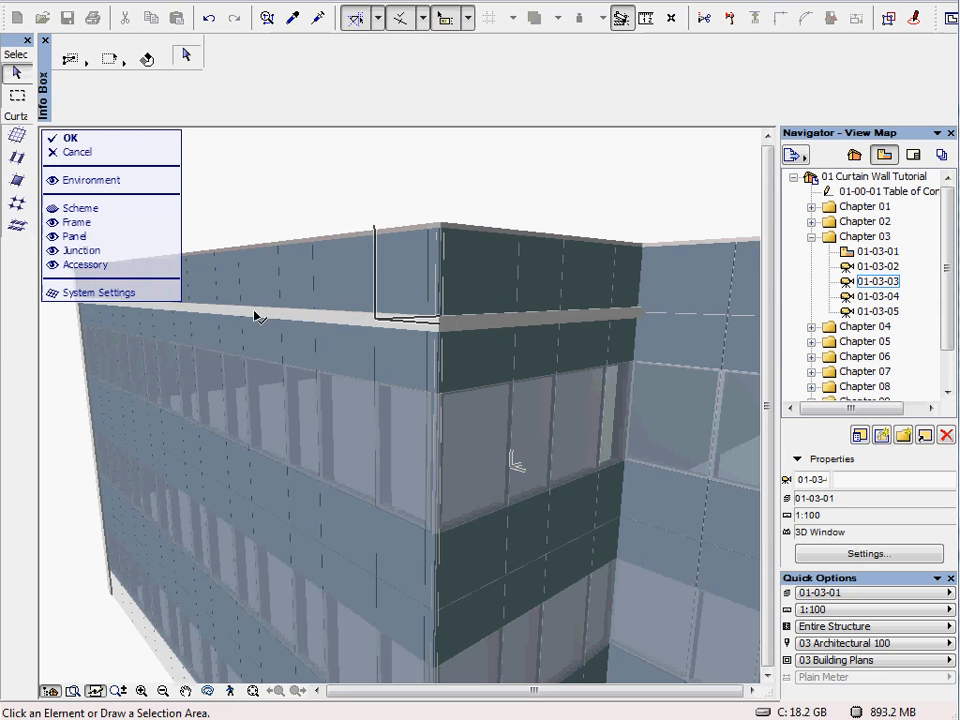
pyautogui.click(77, 139)
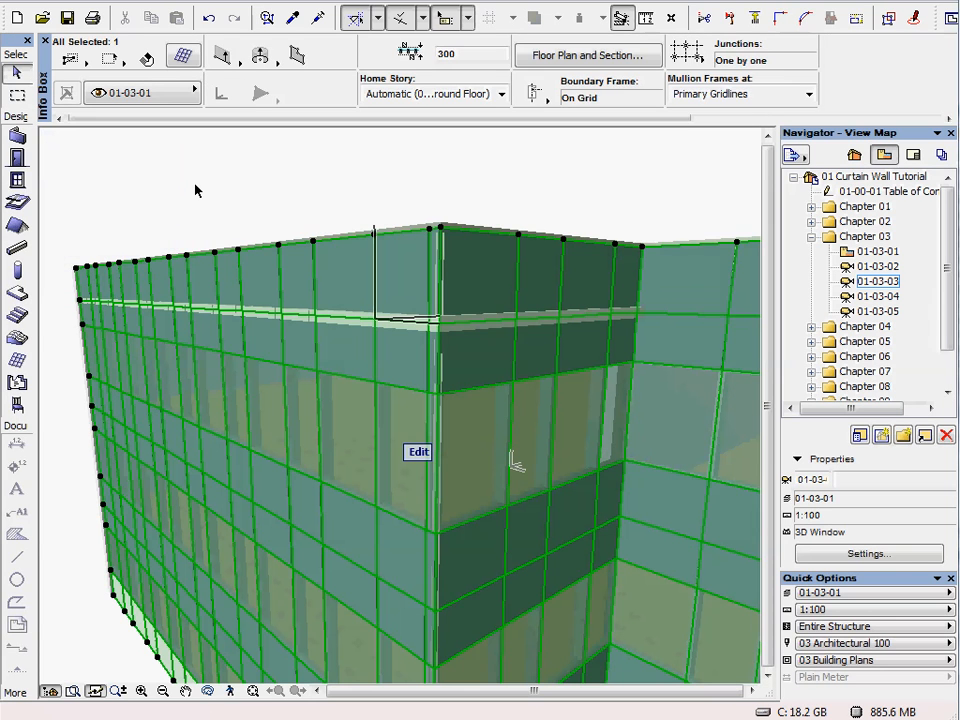
pyautogui.click(231, 171)
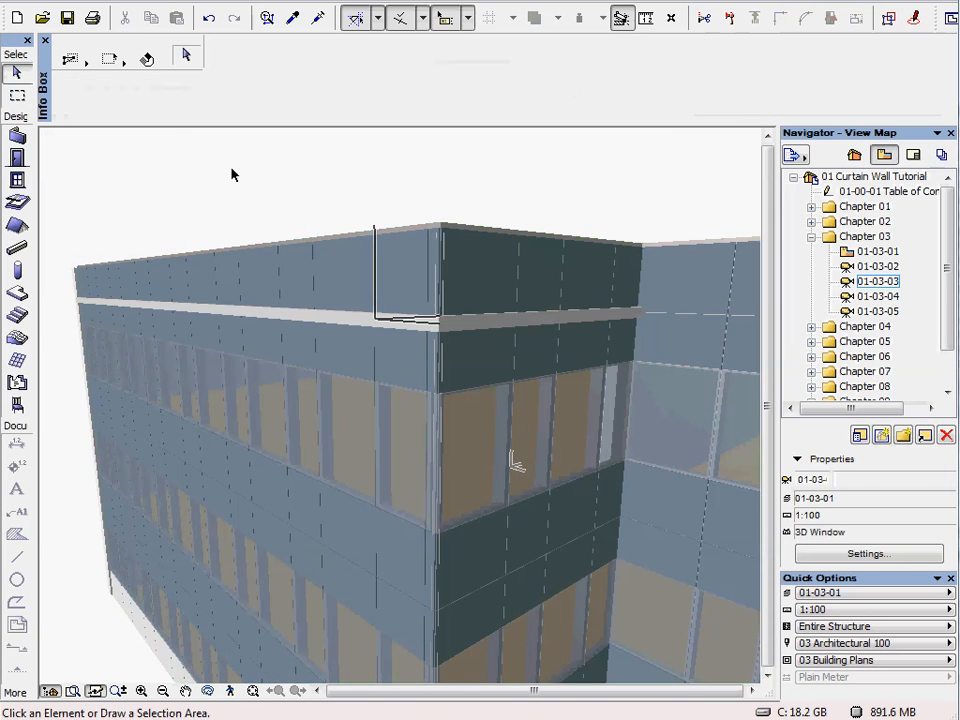
# In view 01-03-04, open the curtain wall for editing and select the two narrow full-height panel columns flanking the middle bay.
pyautogui.doubleClick(877, 297)
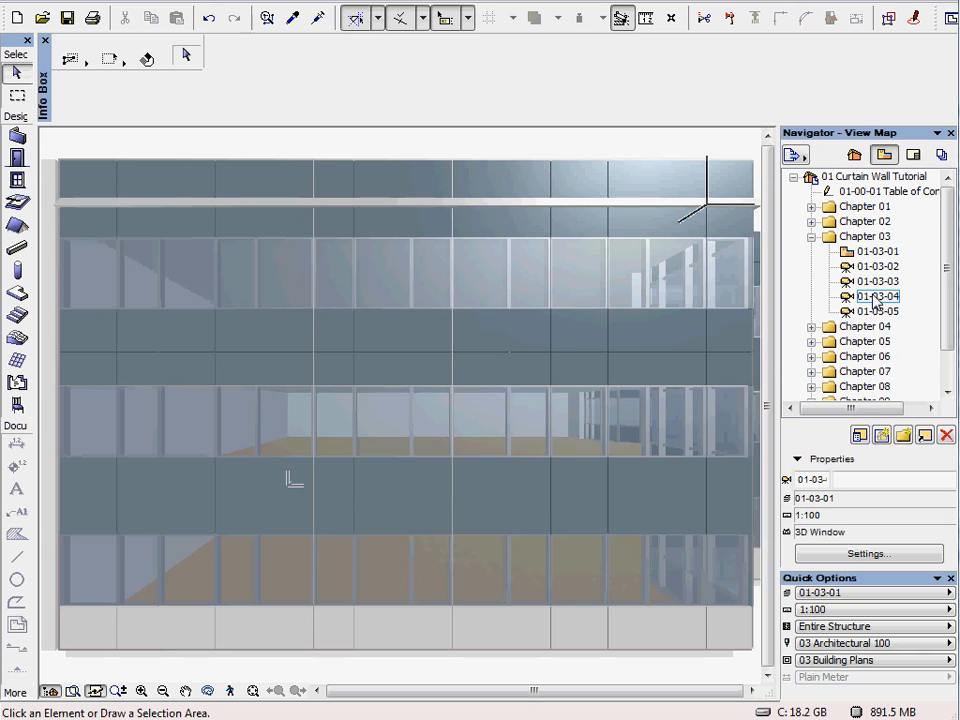
pyautogui.click(335, 374)
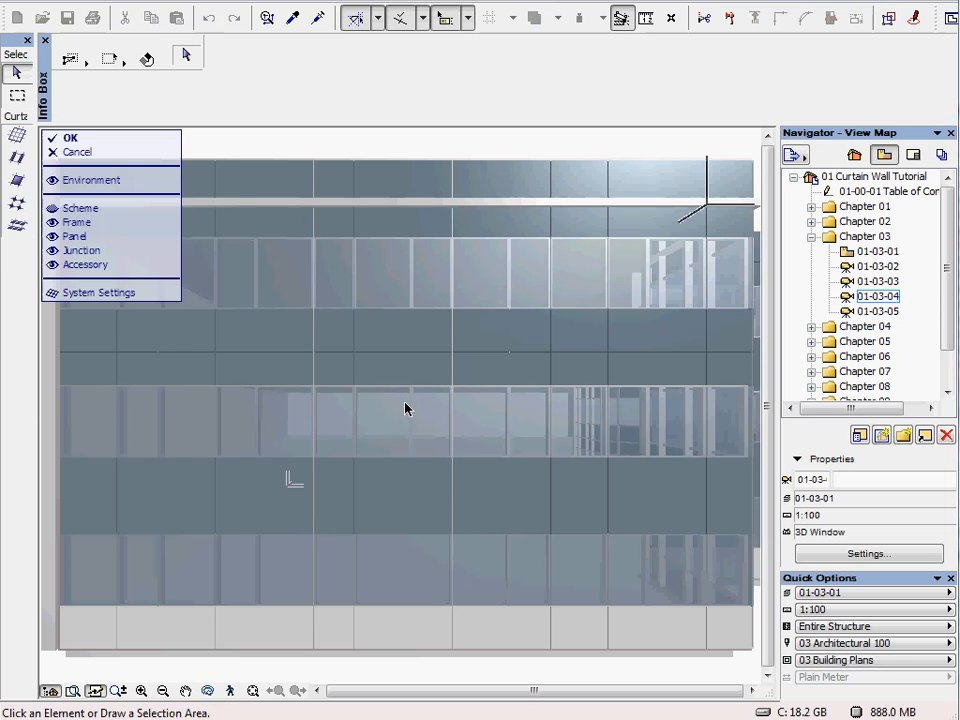
pyautogui.click(339, 376)
pyautogui.click(335, 356)
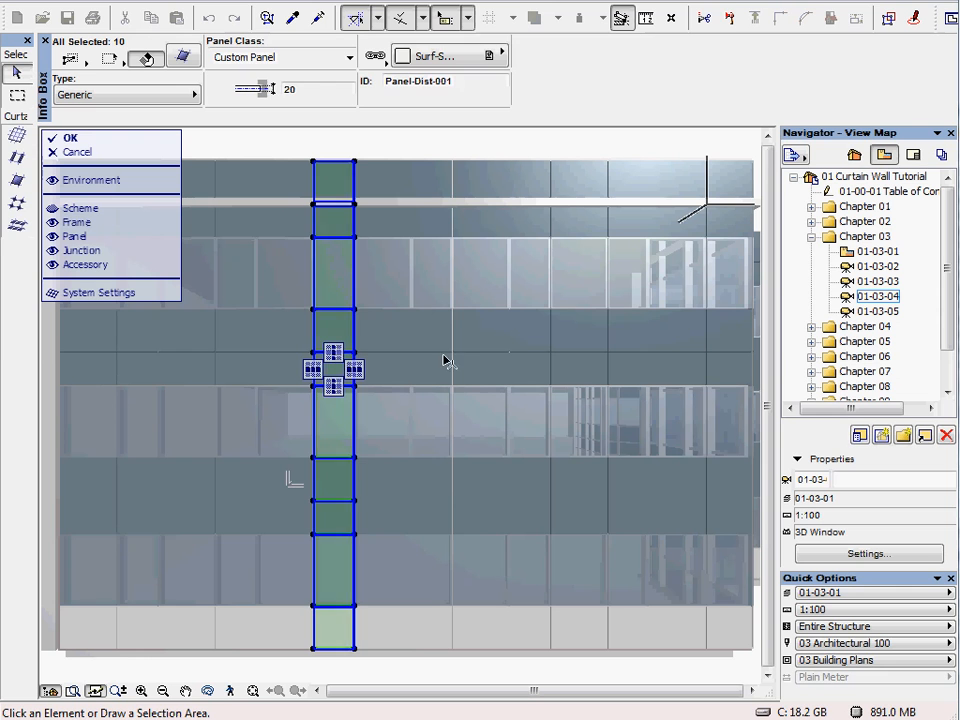
pyautogui.moveTo(523, 364)
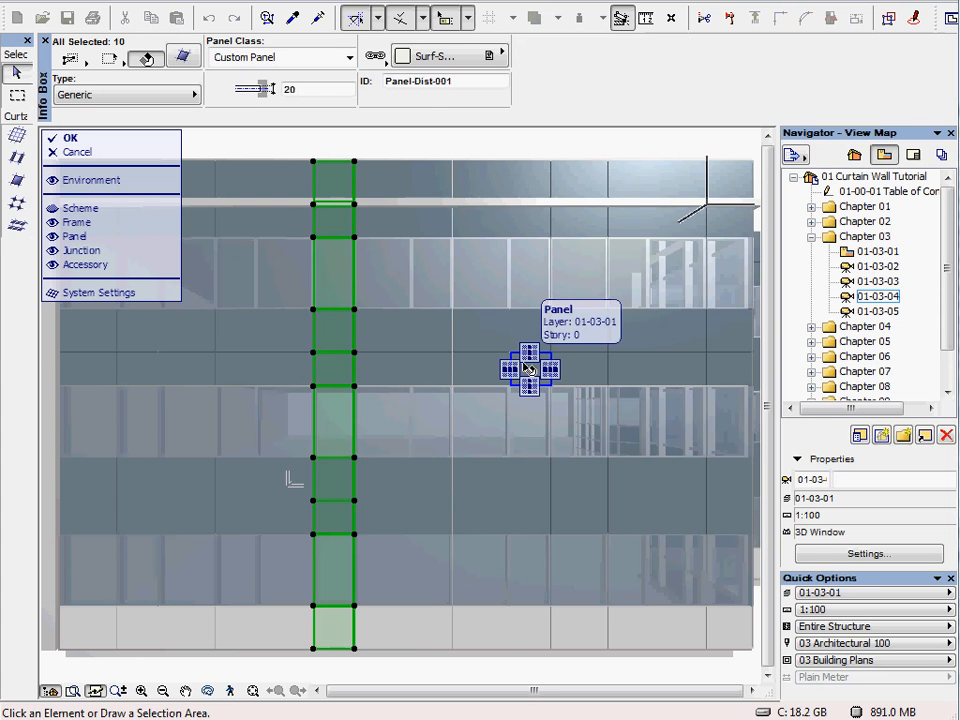
pyautogui.keyDown('shift'); pyautogui.click(530, 352); pyautogui.keyUp('shift')
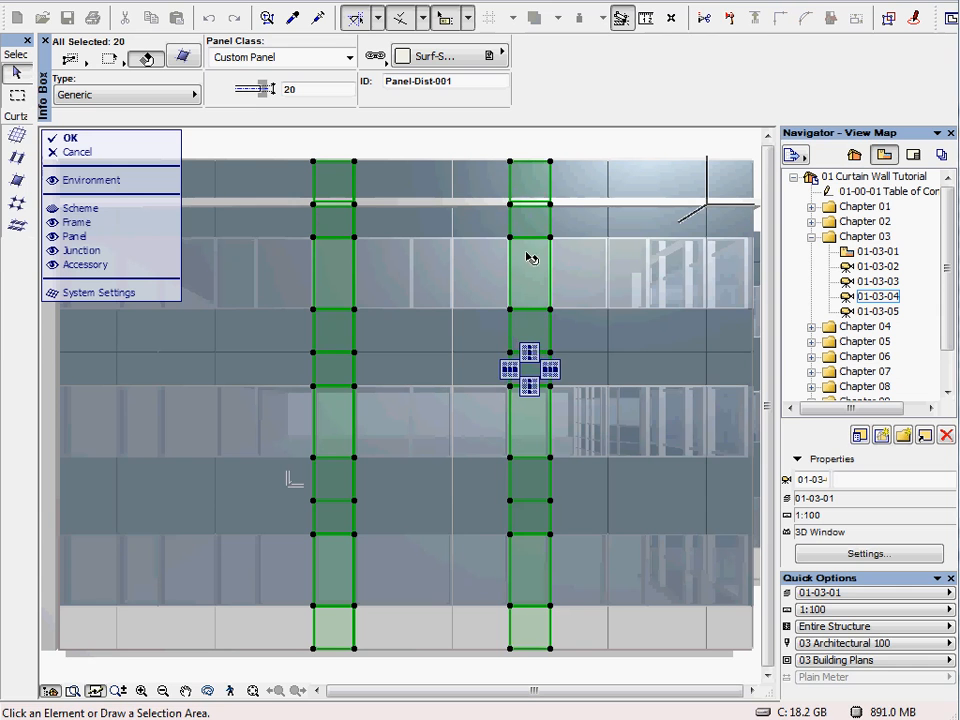
# Refine the selection into a portal: exclude both columns' top-row and bottom panels, and add the three panels between them just below the chrome transom.
pyautogui.keyDown('shift'); pyautogui.click(535, 186); pyautogui.keyUp('shift')
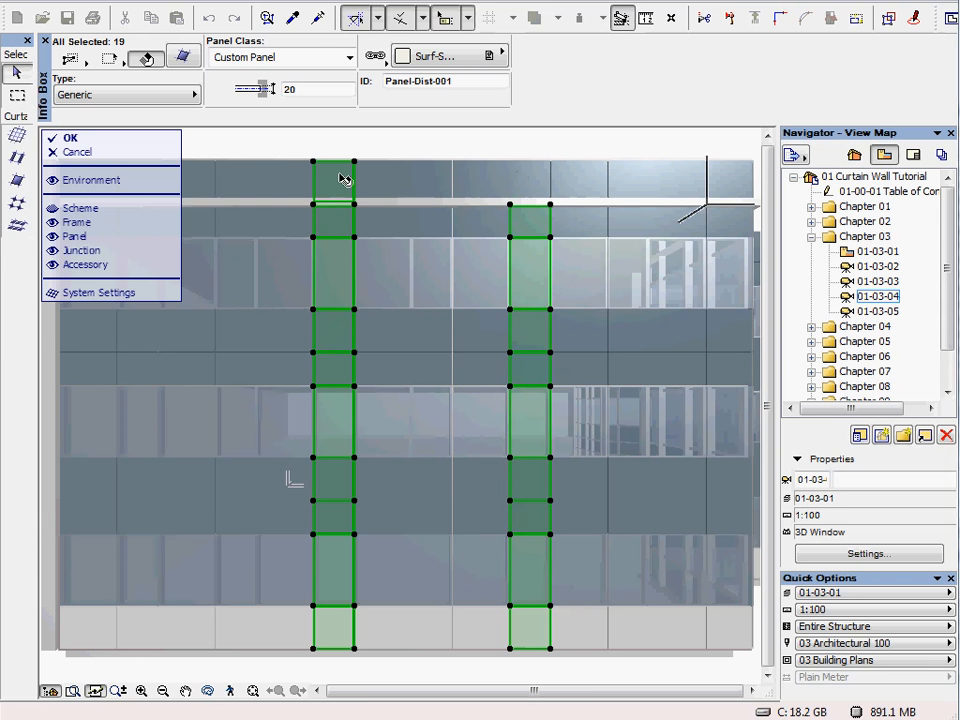
pyautogui.keyDown('shift'); pyautogui.click(345, 178); pyautogui.keyUp('shift')
pyautogui.keyDown('shift'); pyautogui.click(400, 222); pyautogui.keyUp('shift')
pyautogui.keyDown('shift'); pyautogui.click(435, 221); pyautogui.keyUp('shift')
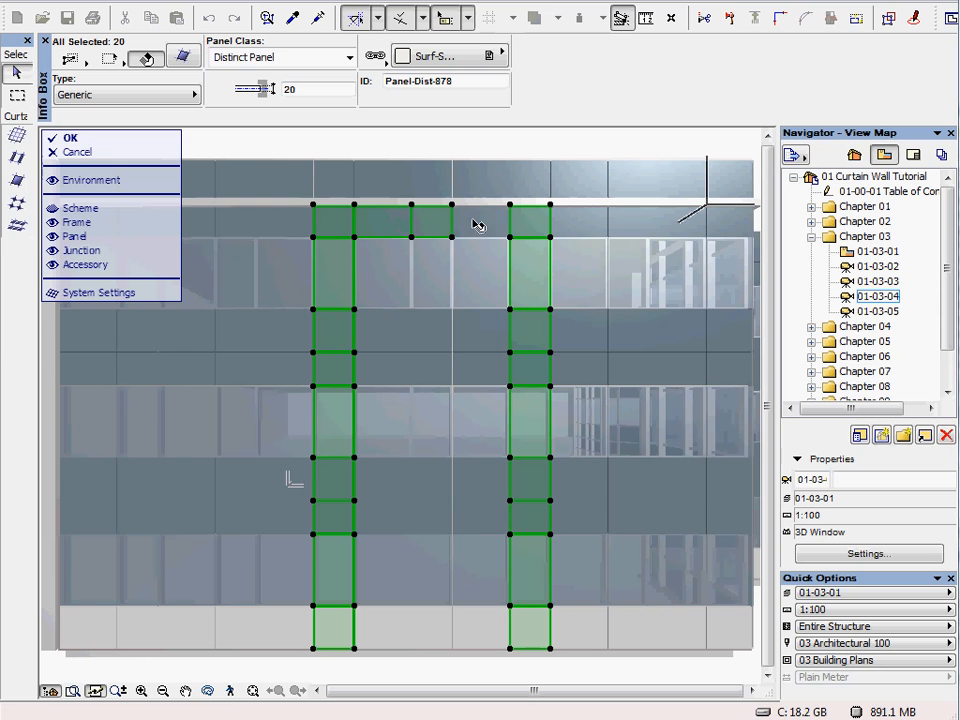
pyautogui.keyDown('shift'); pyautogui.click(480, 221); pyautogui.keyUp('shift')
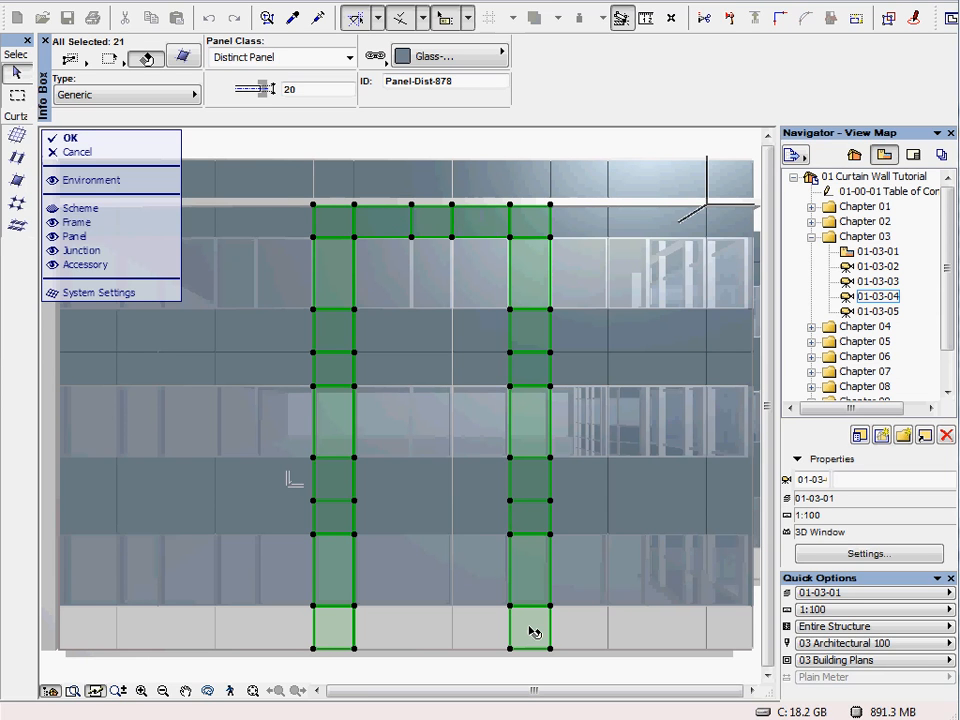
pyautogui.keyDown('shift'); pyautogui.click(535, 632); pyautogui.keyUp('shift')
pyautogui.keyDown('shift'); pyautogui.click(337, 626); pyautogui.keyUp('shift')
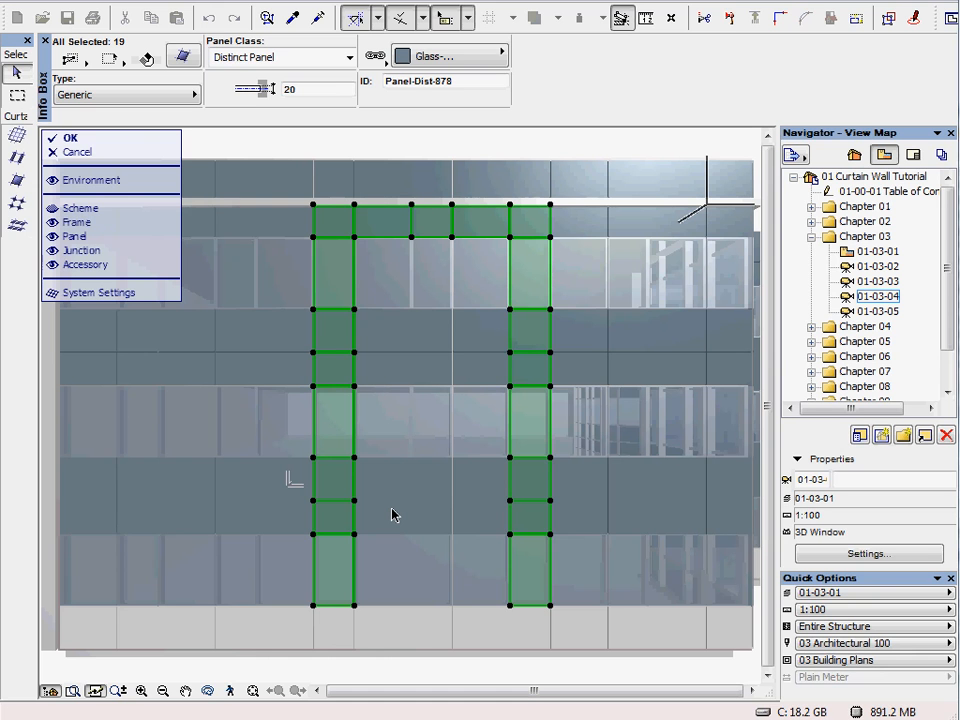
# Set the selected portal panels' material to Mtl-Chrome on all surfaces, apply it and clear the selection.
pyautogui.click(183, 57)
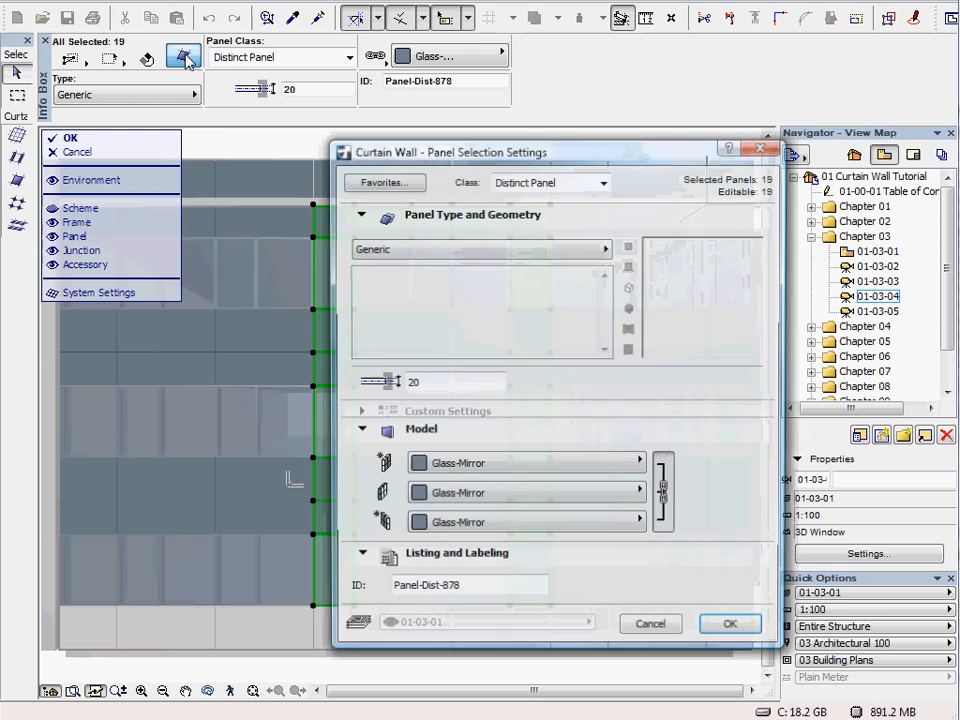
pyautogui.click(530, 472)
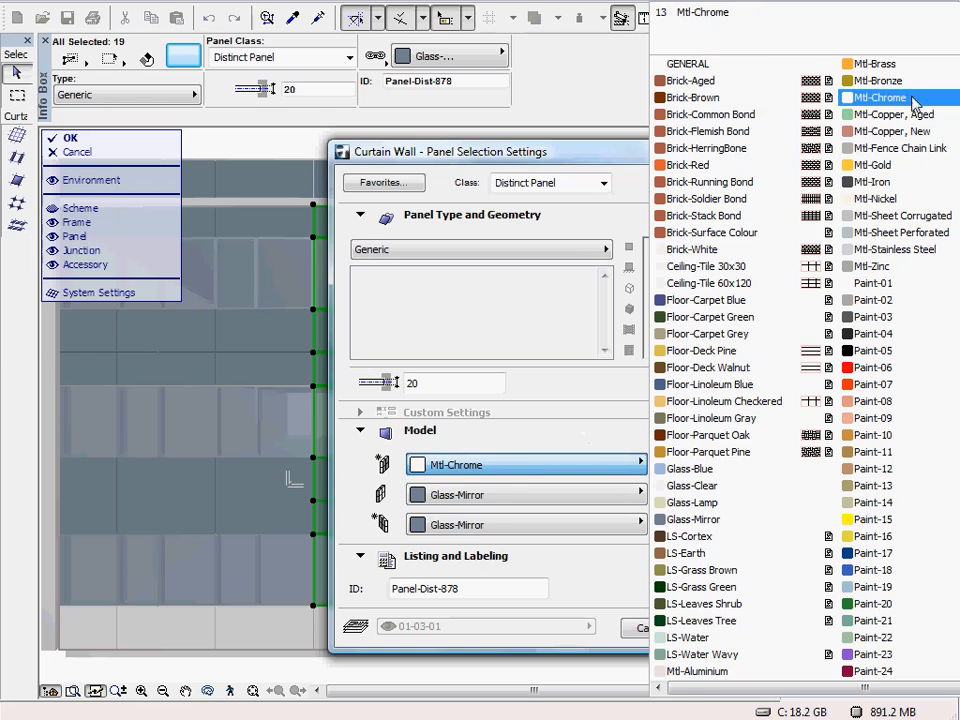
pyautogui.click(880, 98)
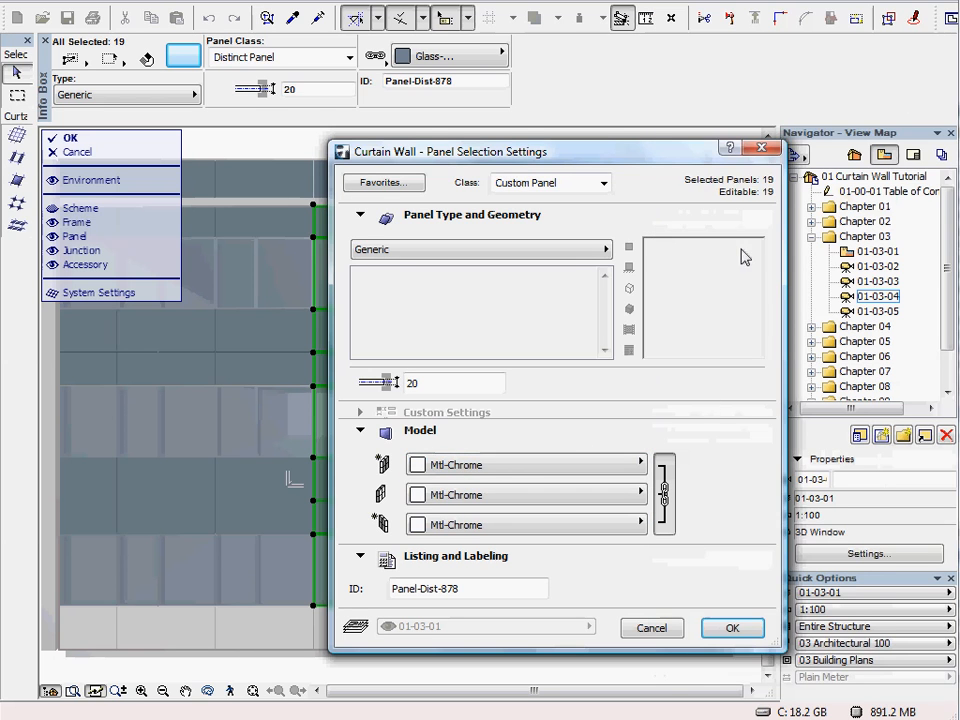
pyautogui.click(733, 628)
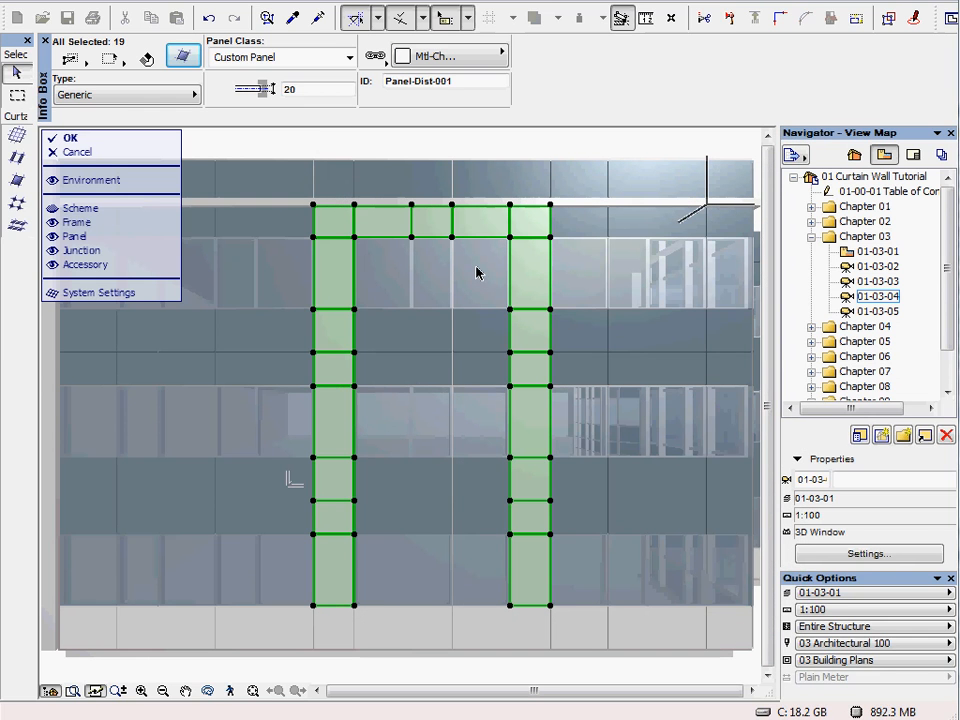
pyautogui.press('Escape')
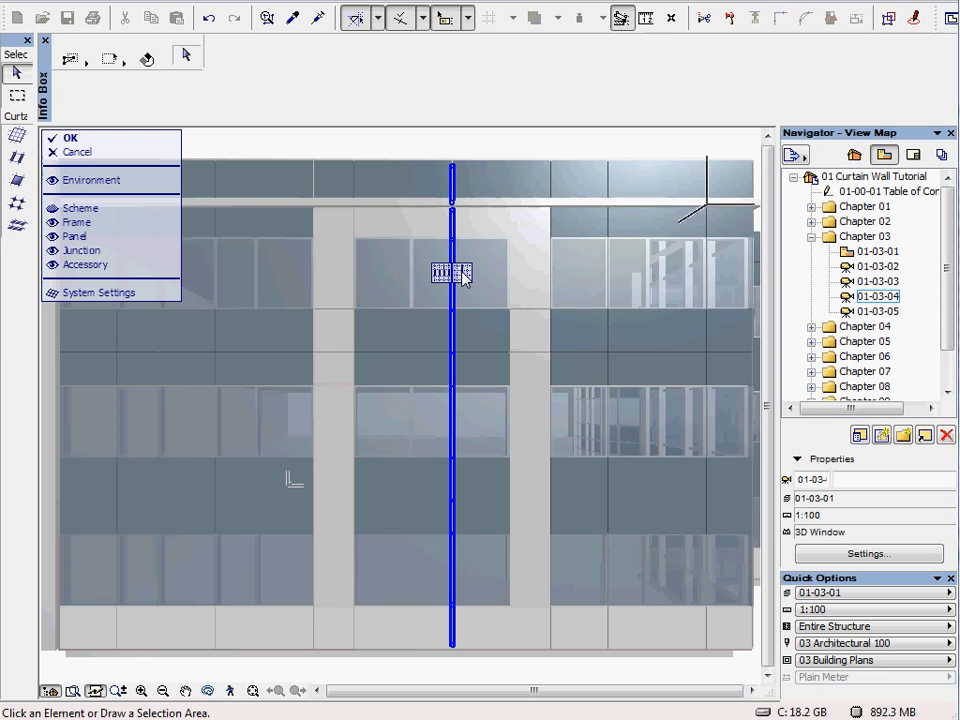
# Delete the right-hand mullion inside the chrome portal, keeping its two uppermost segments.
pyautogui.click(457, 271)
pyautogui.keyDown('shift'); pyautogui.click(452, 186); pyautogui.keyUp('shift')
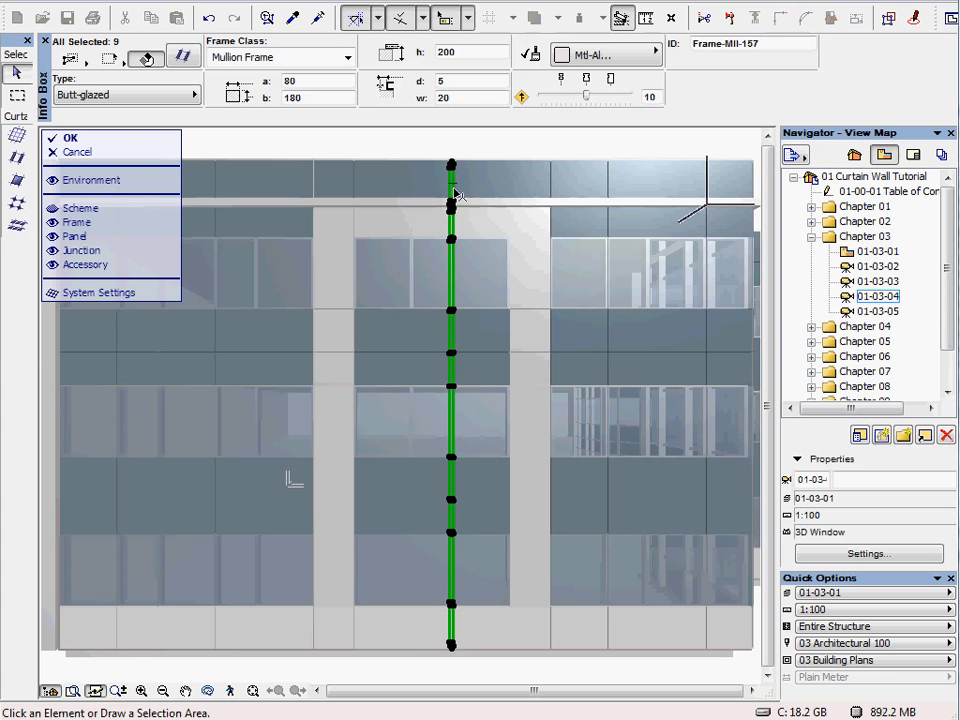
pyautogui.keyDown('shift'); pyautogui.click(467, 251); pyautogui.keyUp('shift')
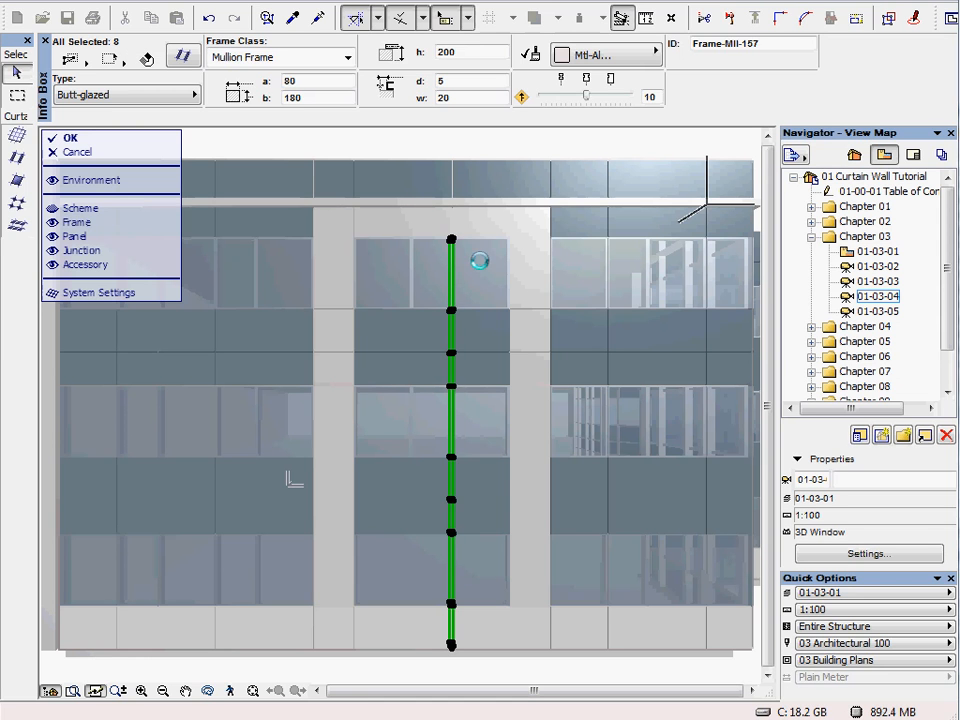
pyautogui.press('Escape')
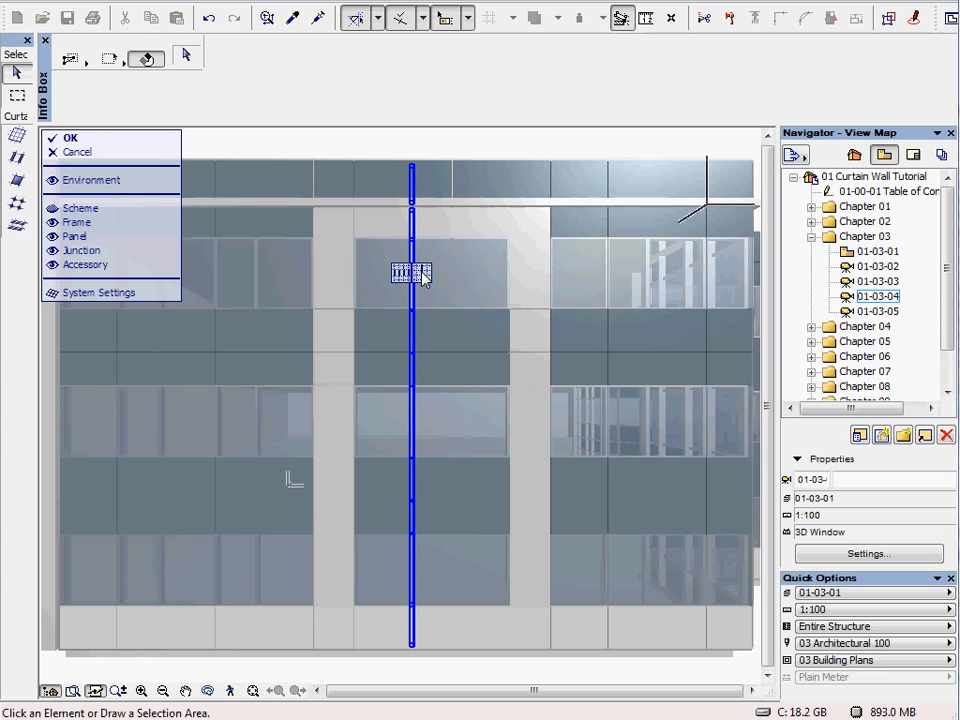
# Move the remaining mullion inside the portal, without its top segments, about 425 to the right to the middle of the bay.
pyautogui.click(422, 278)
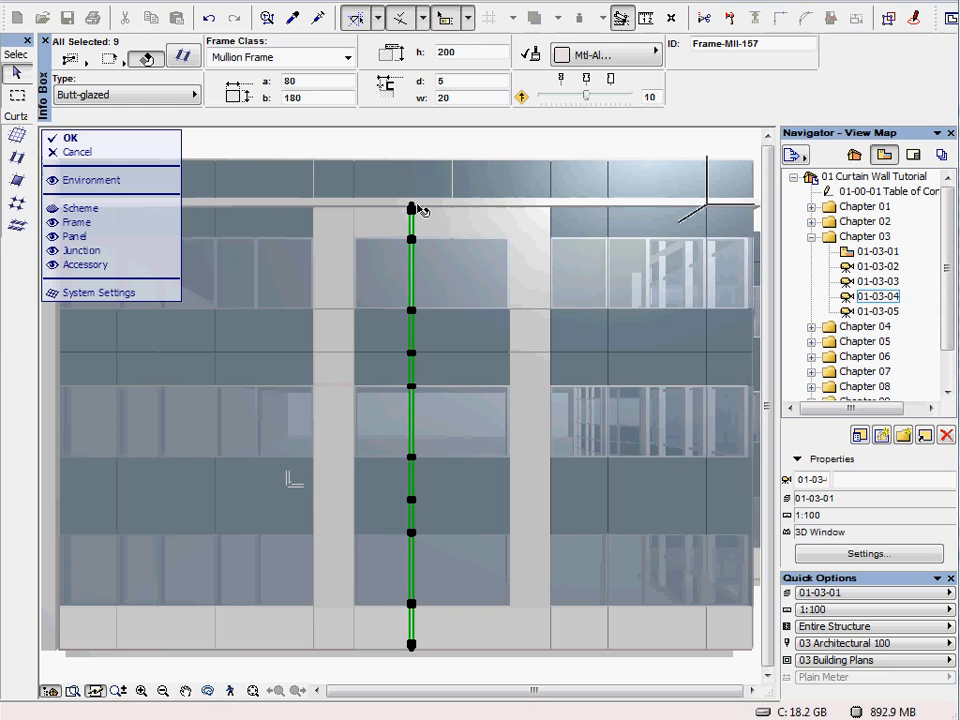
pyautogui.keyDown('shift'); pyautogui.click(413, 213); pyautogui.keyUp('shift')
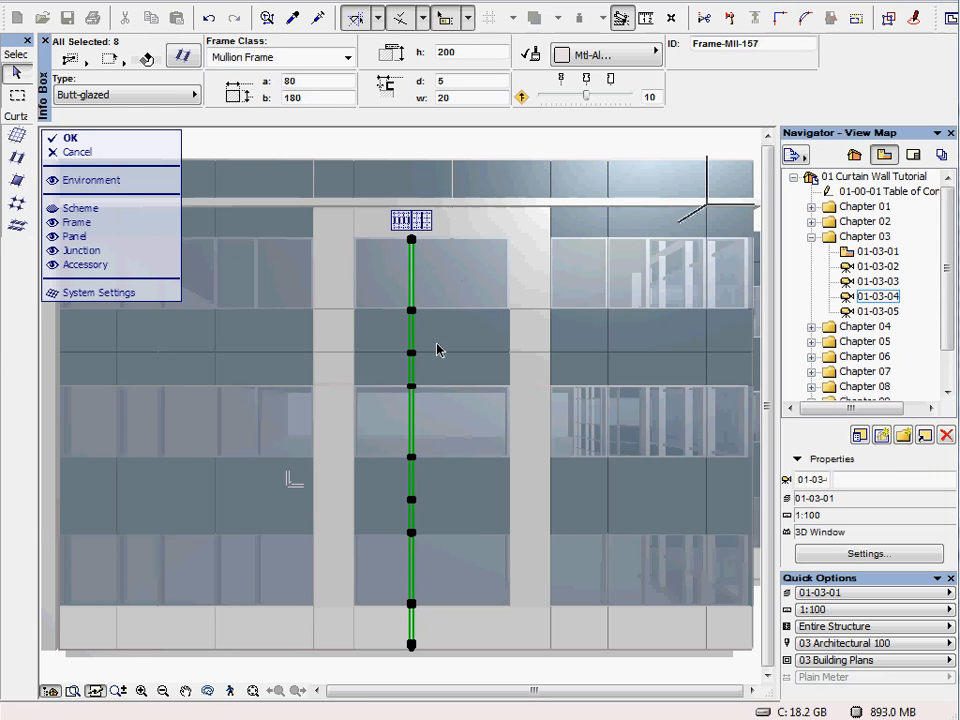
pyautogui.scroll(3, 418, 621)
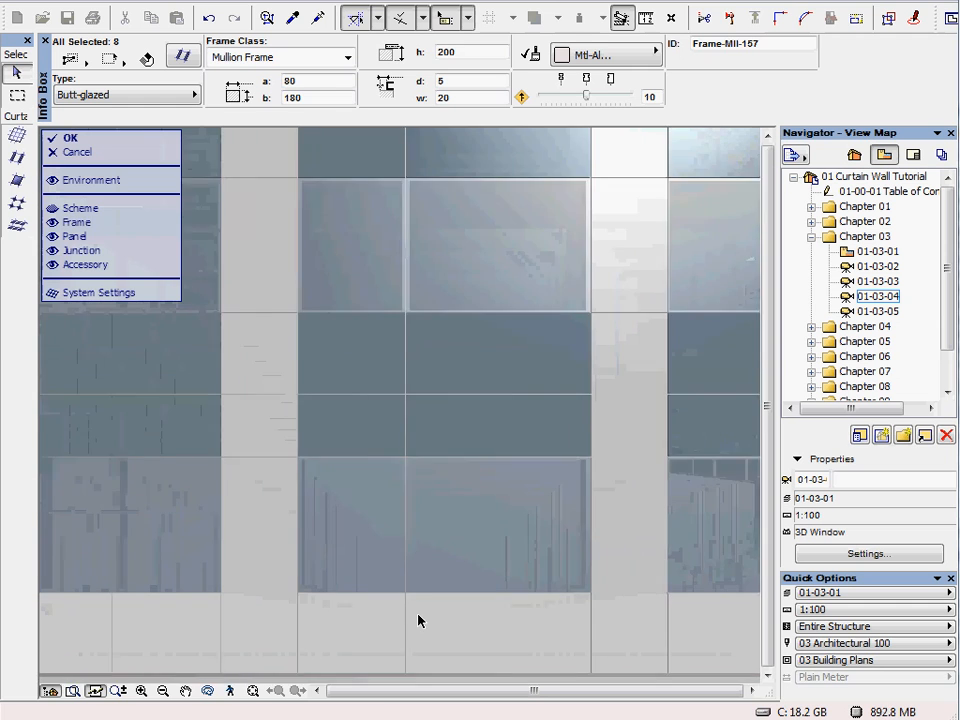
pyautogui.scroll(2, 418, 619)
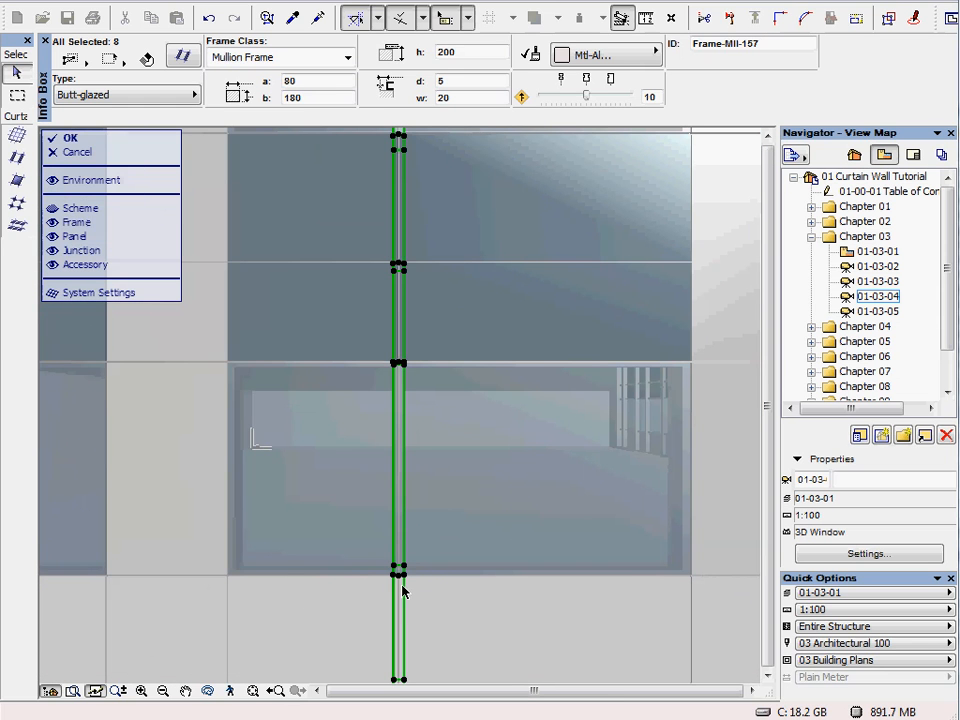
pyautogui.click(399, 576)
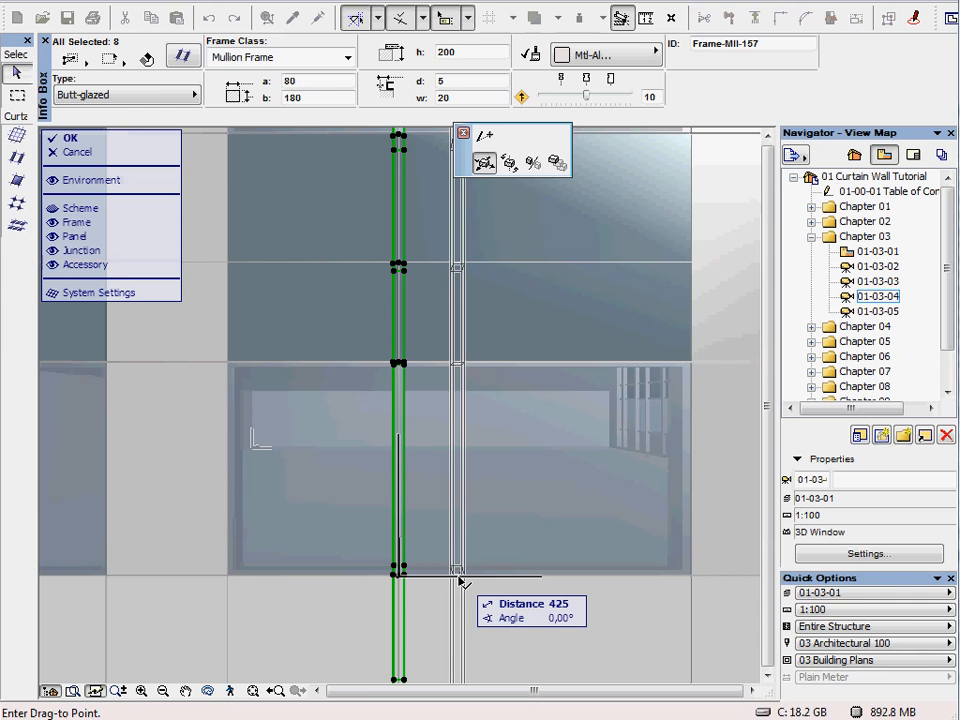
pyautogui.click(460, 580)
# Move the three lowest segments of the centred mullion 900 to the left.
pyautogui.click(459, 332)
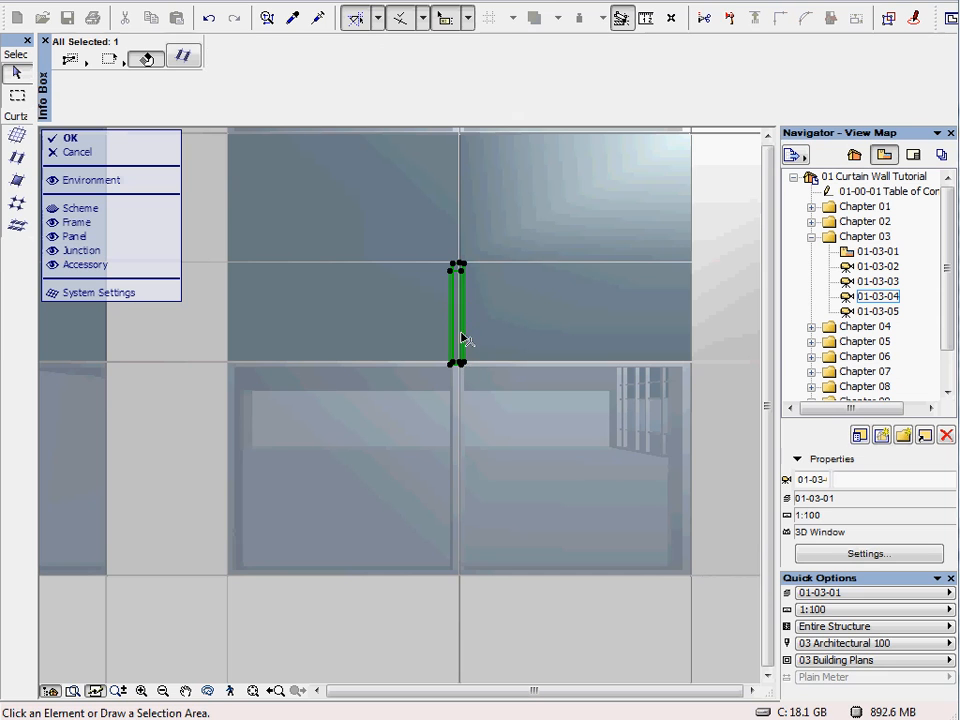
pyautogui.keyDown('shift'); pyautogui.click(462, 415); pyautogui.keyUp('shift')
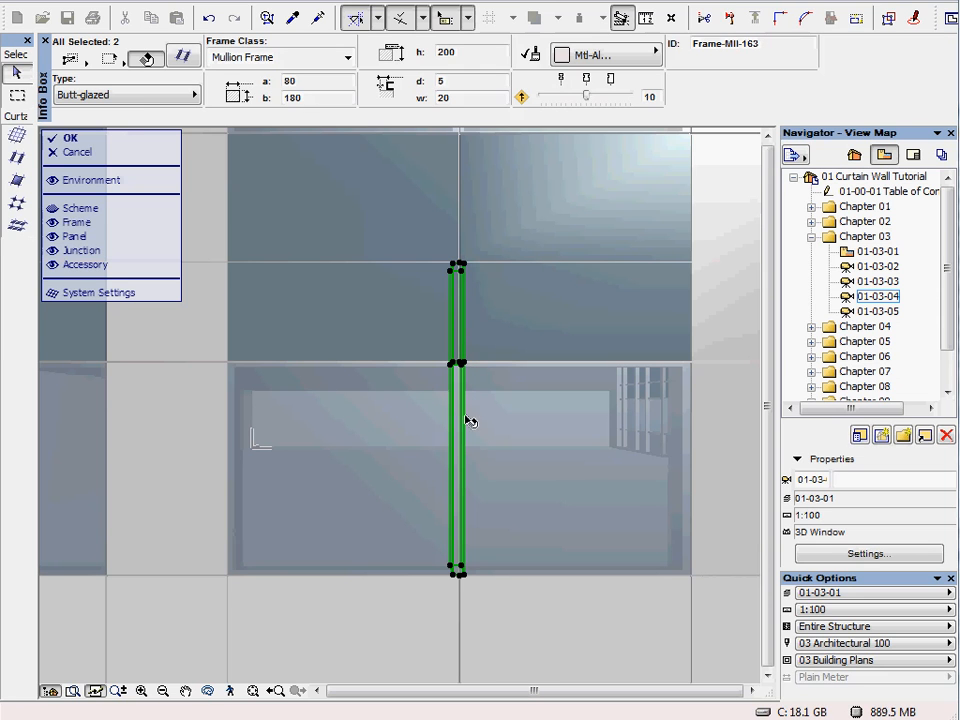
pyautogui.keyDown('shift'); pyautogui.click(462, 596); pyautogui.keyUp('shift')
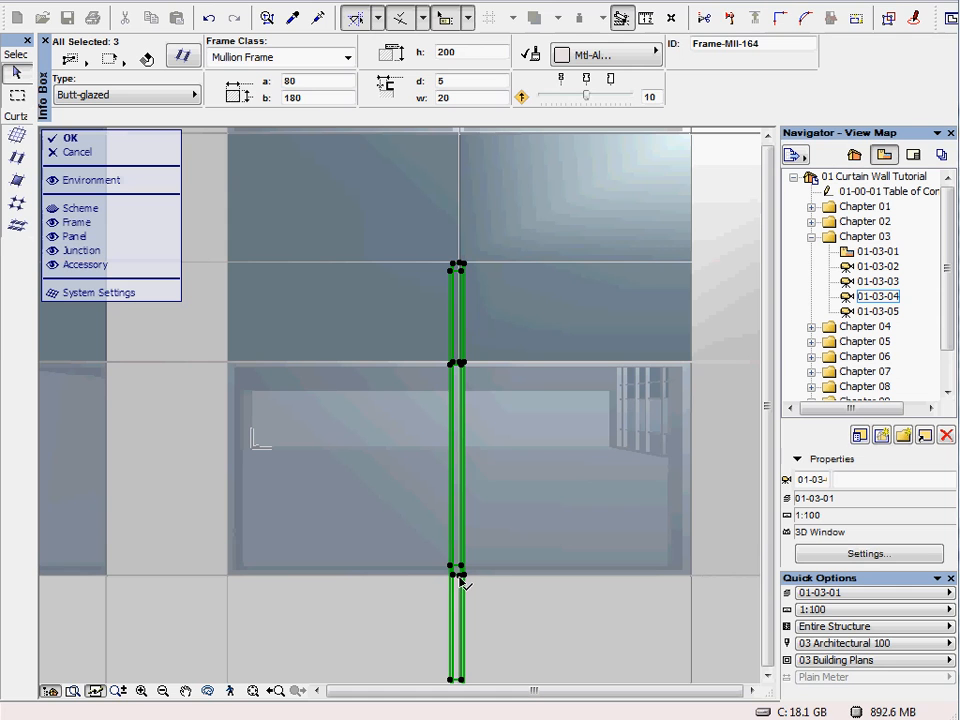
pyautogui.click(461, 580)
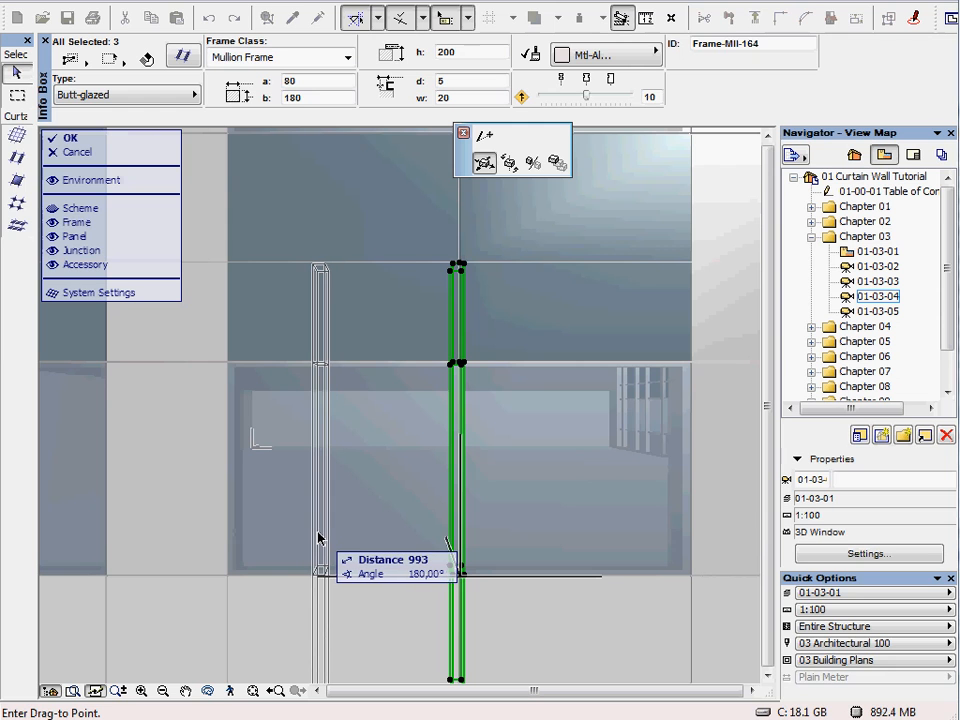
pyautogui.press('Tab')
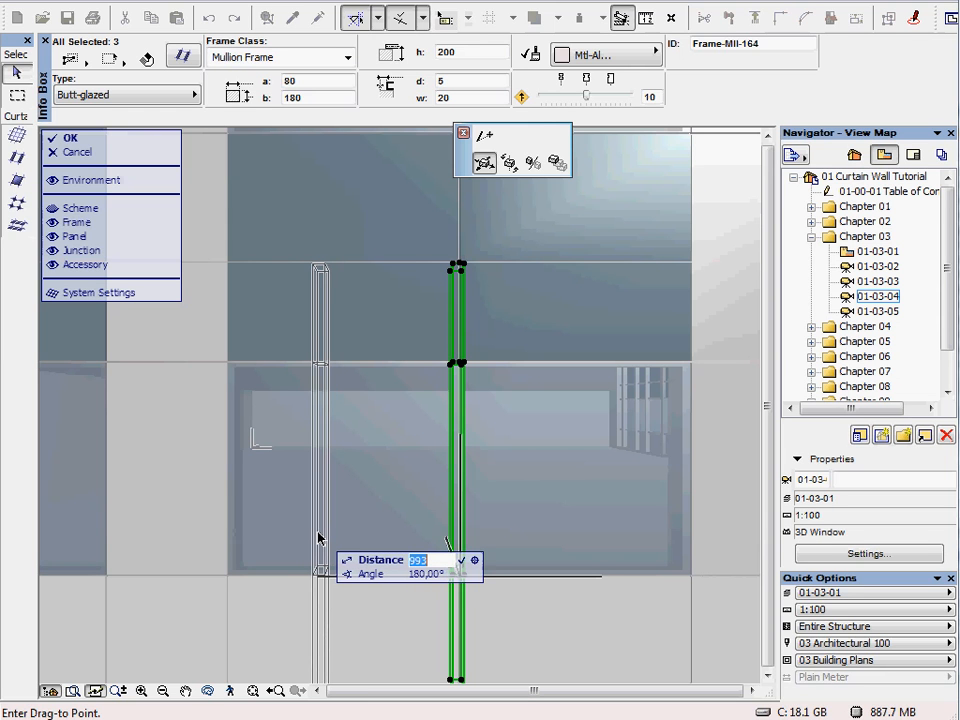
pyautogui.write('900')
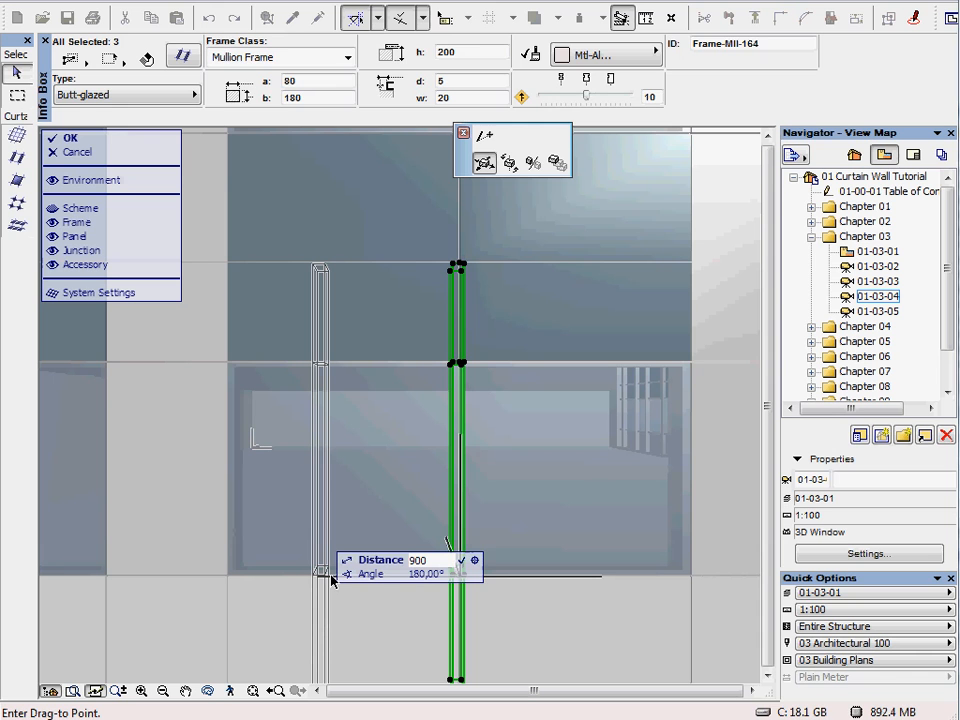
pyautogui.click(331, 579)
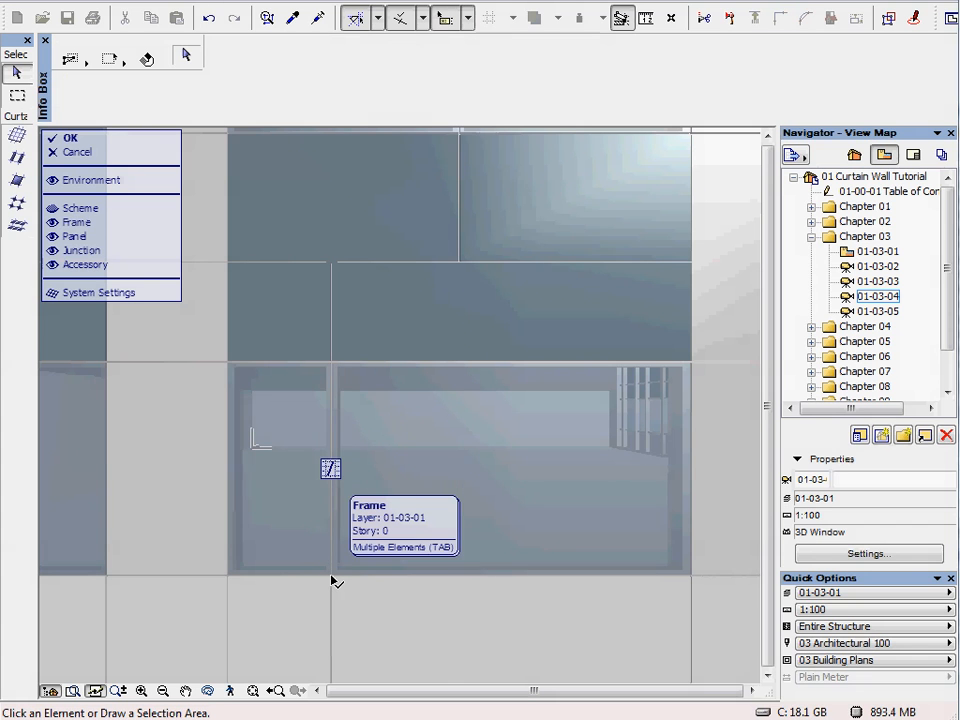
# Pick up the settings of the shifted mullion segment above the lowest window as Frame tool defaults, and clear the selection.
pyautogui.click(335, 345)
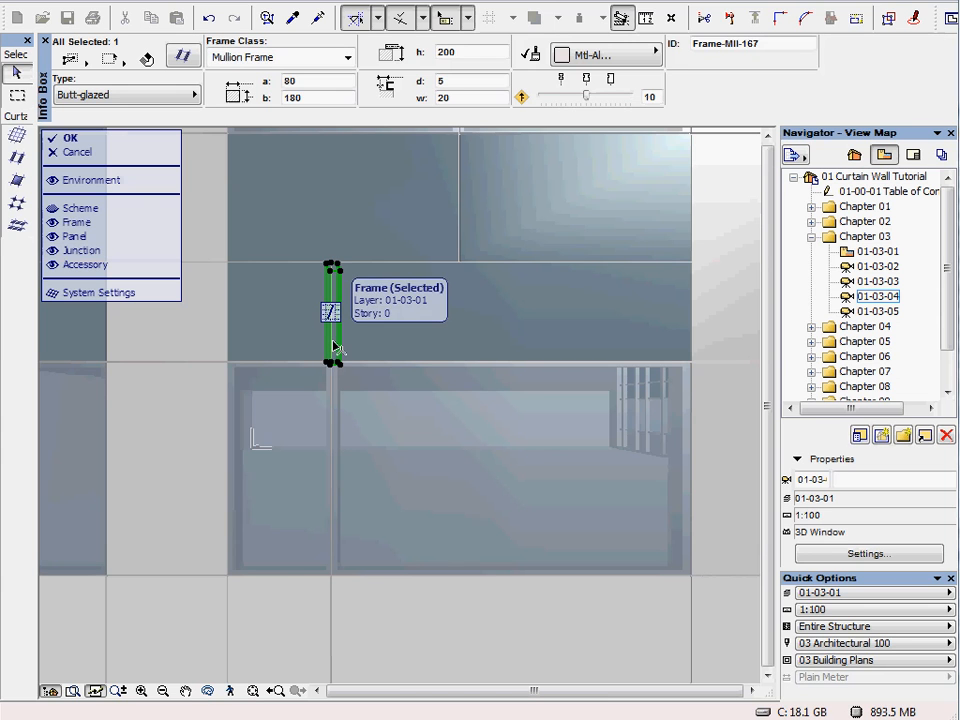
pyautogui.click(335, 337)
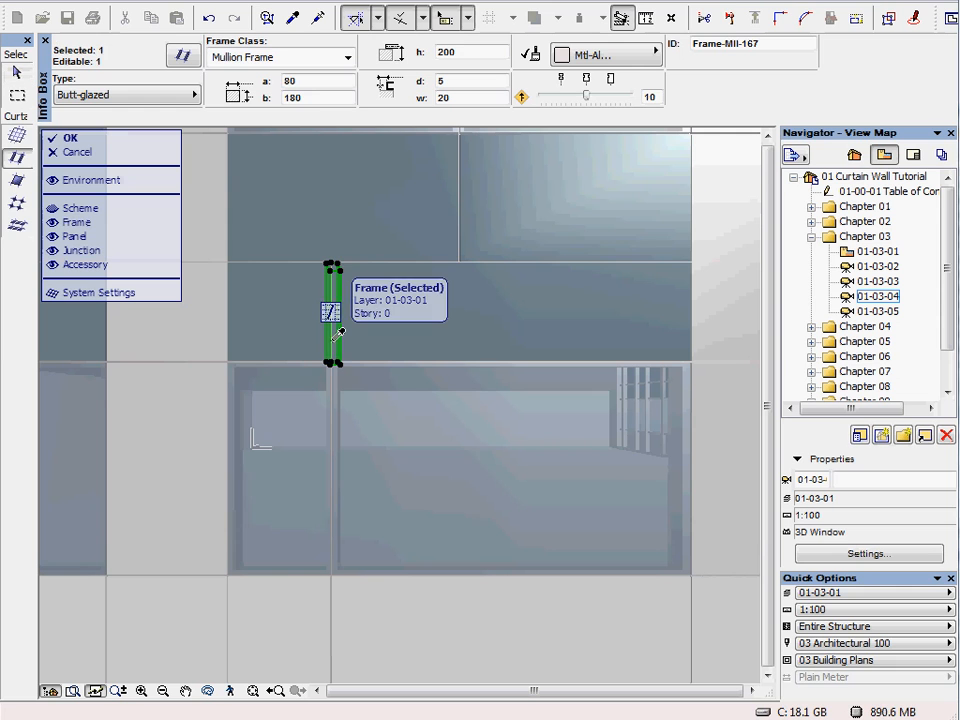
pyautogui.press('Delete')
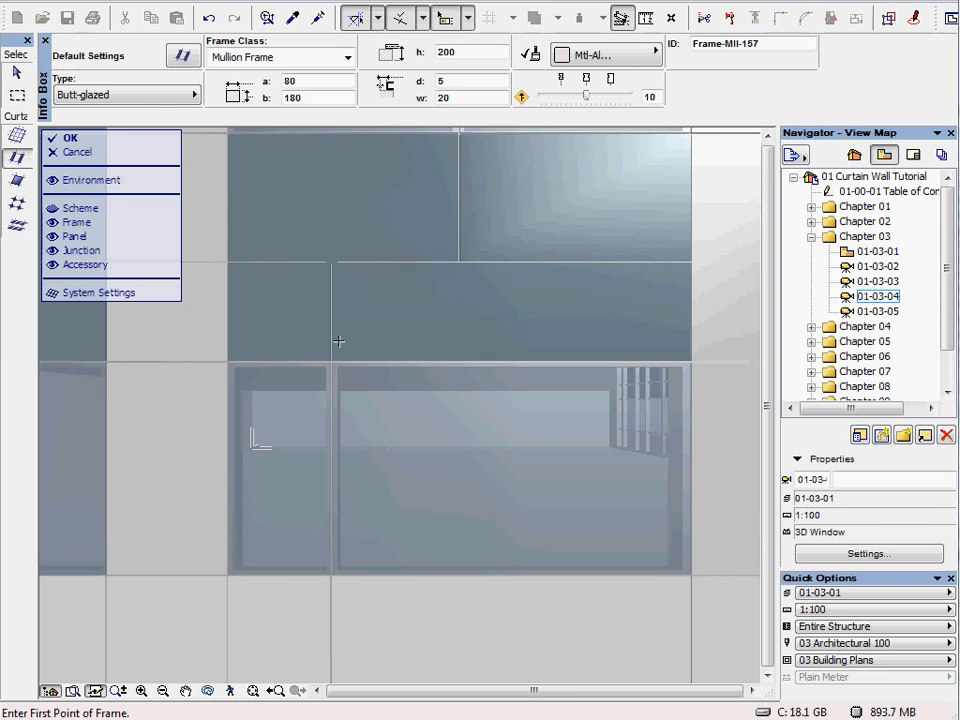
# Place the user origin at the shifted mullion's upper end and add a matching mullion 1800 to its right, running down to the base frame.
pyautogui.click(673, 20)
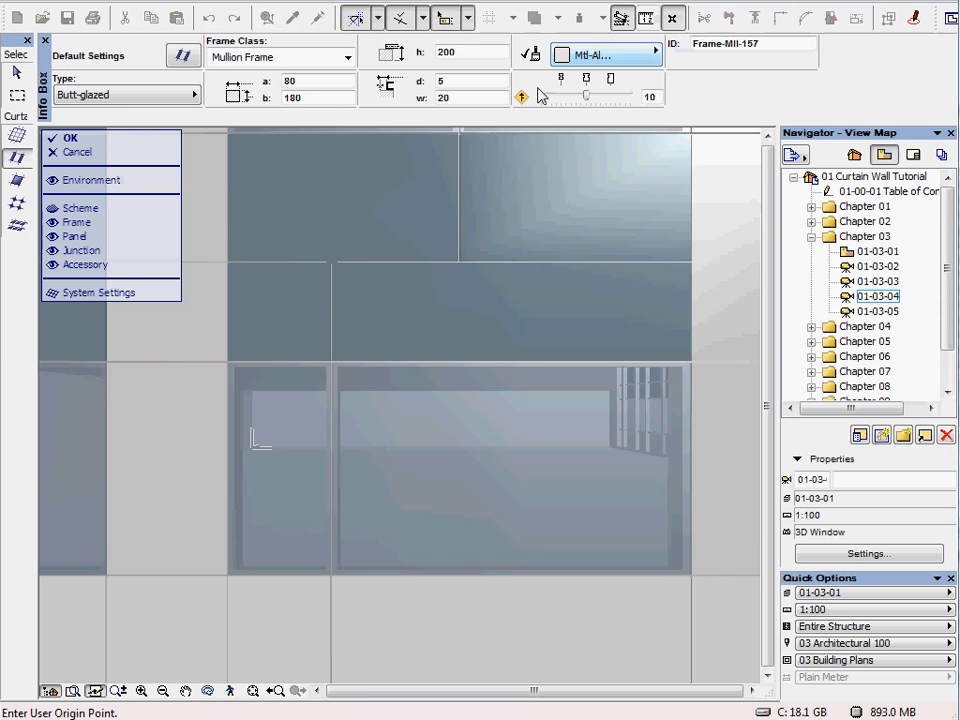
pyautogui.click(331, 261)
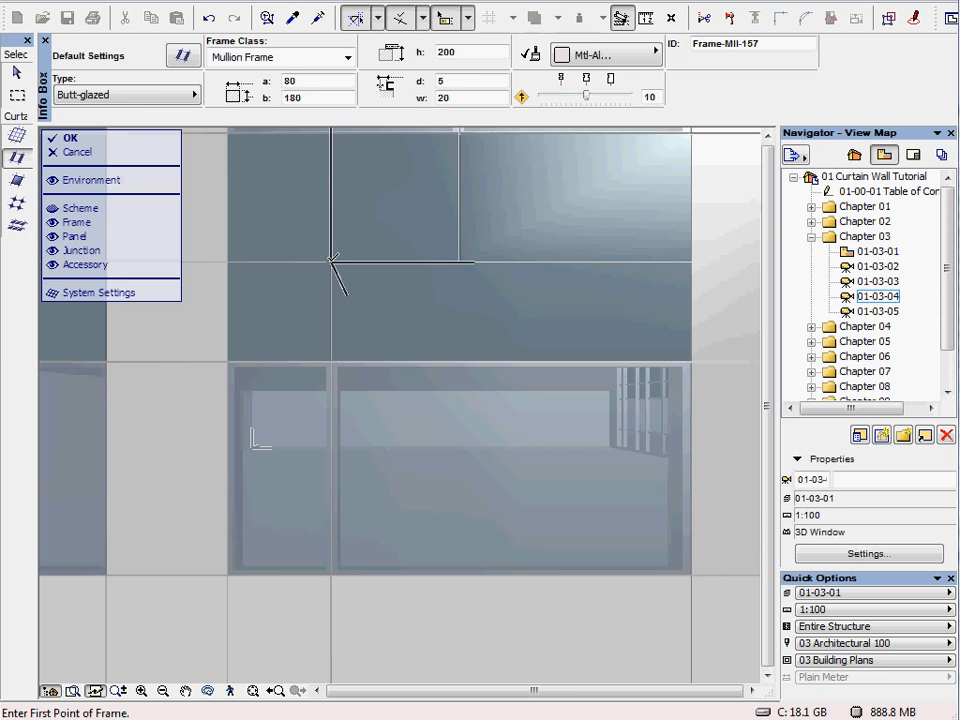
pyautogui.press('x')
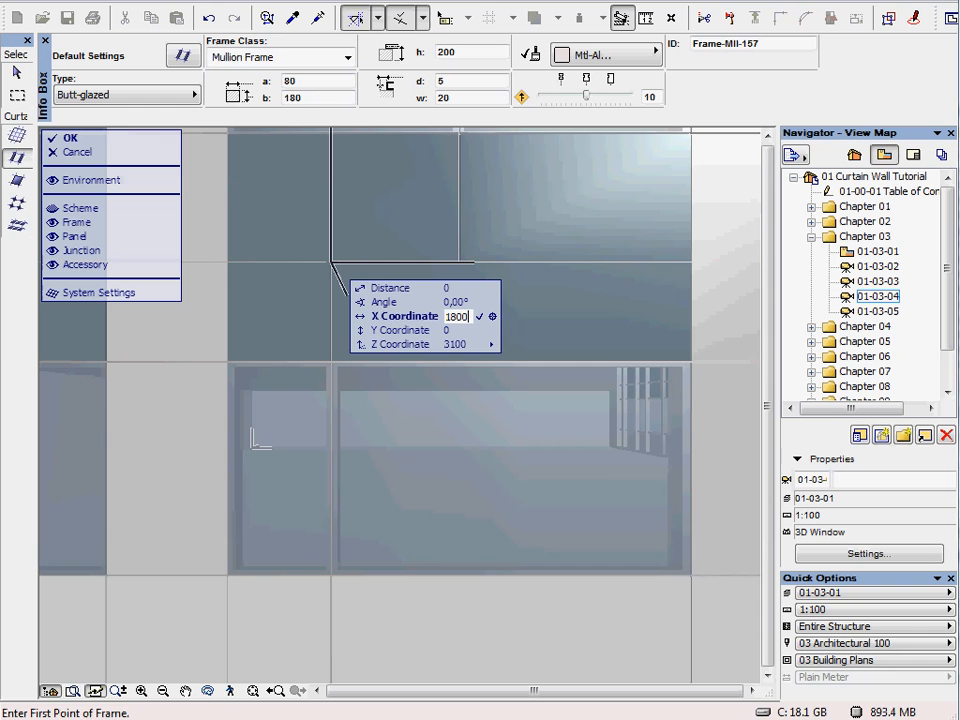
pyautogui.press('Return')
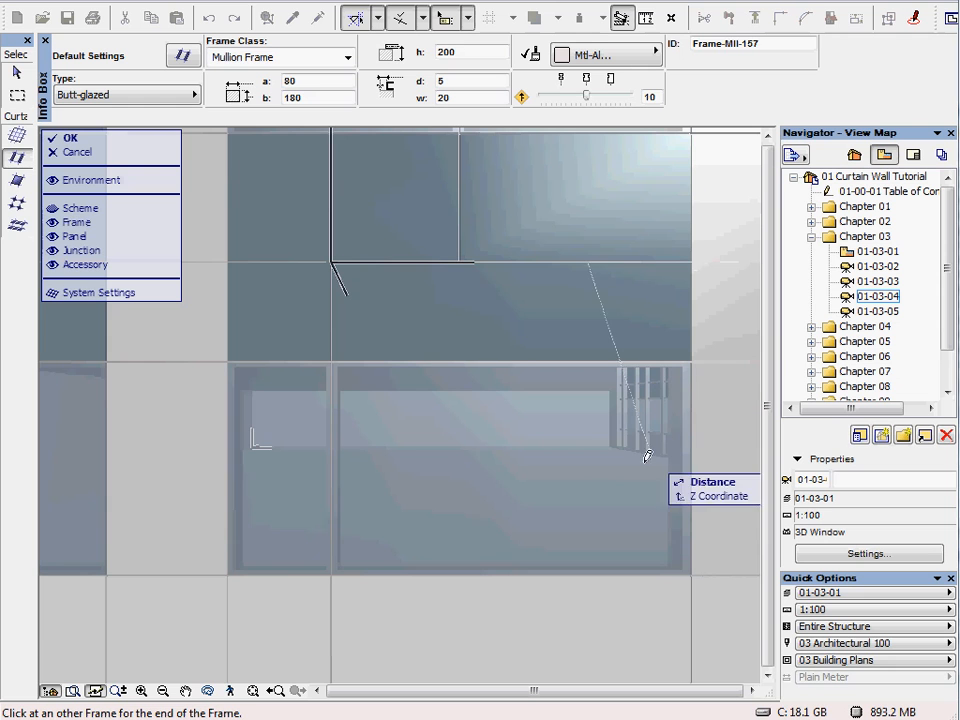
pyautogui.moveTo(628, 508); pyautogui.dragTo(615, 426, button='middle')
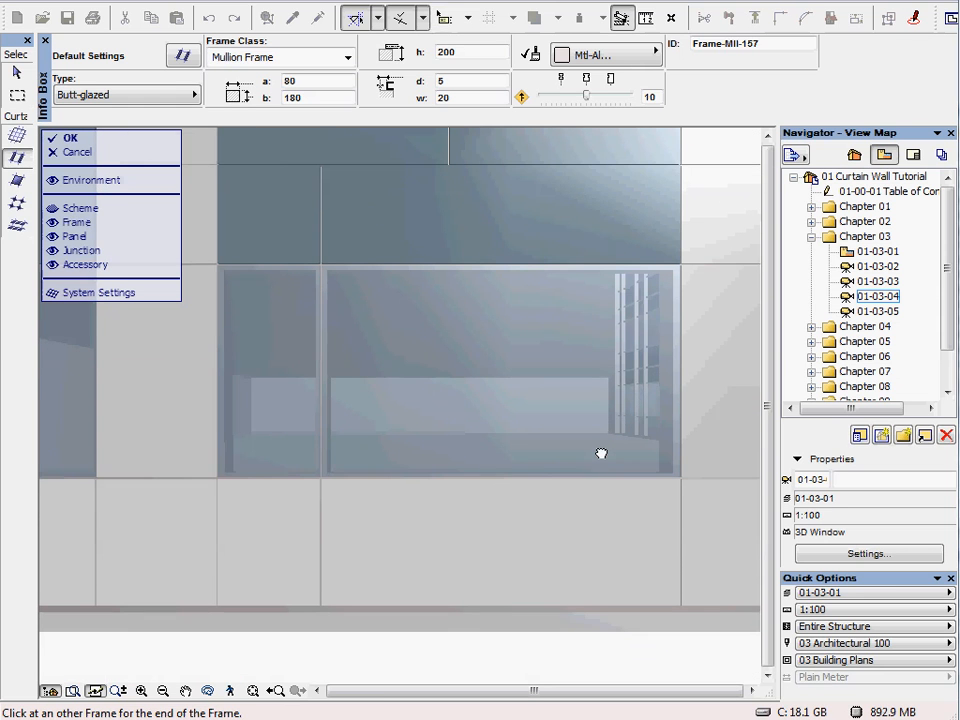
pyautogui.click(581, 601)
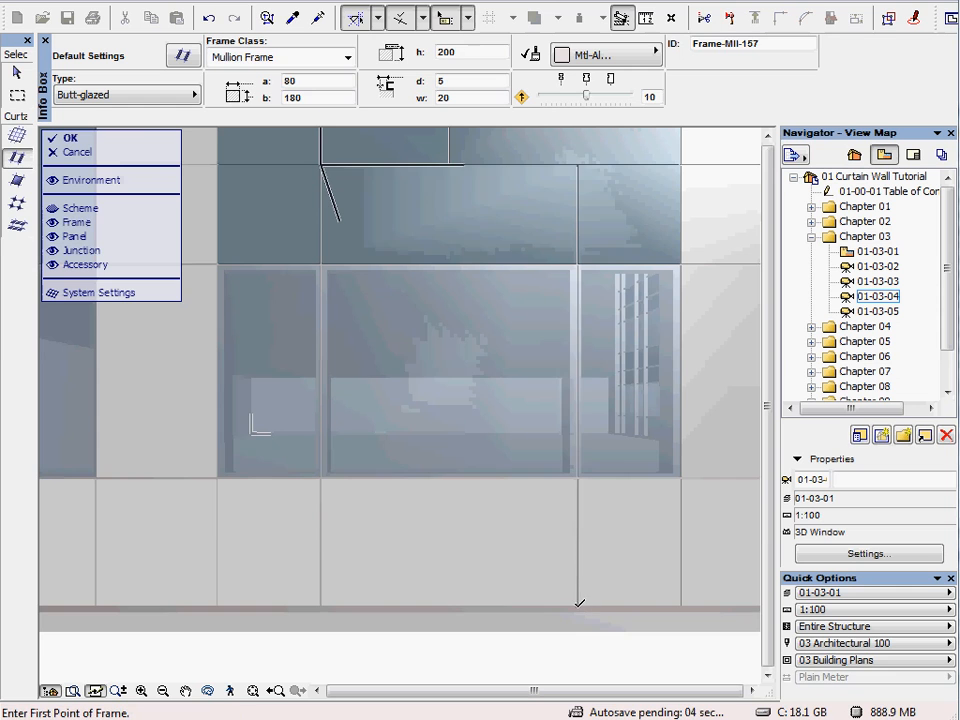
# Pick up the glass window panel's settings and place glass panels inside the portal directly below the upper two window rows and in the three lowest cells.
pyautogui.scroll(-3, 491, 222)
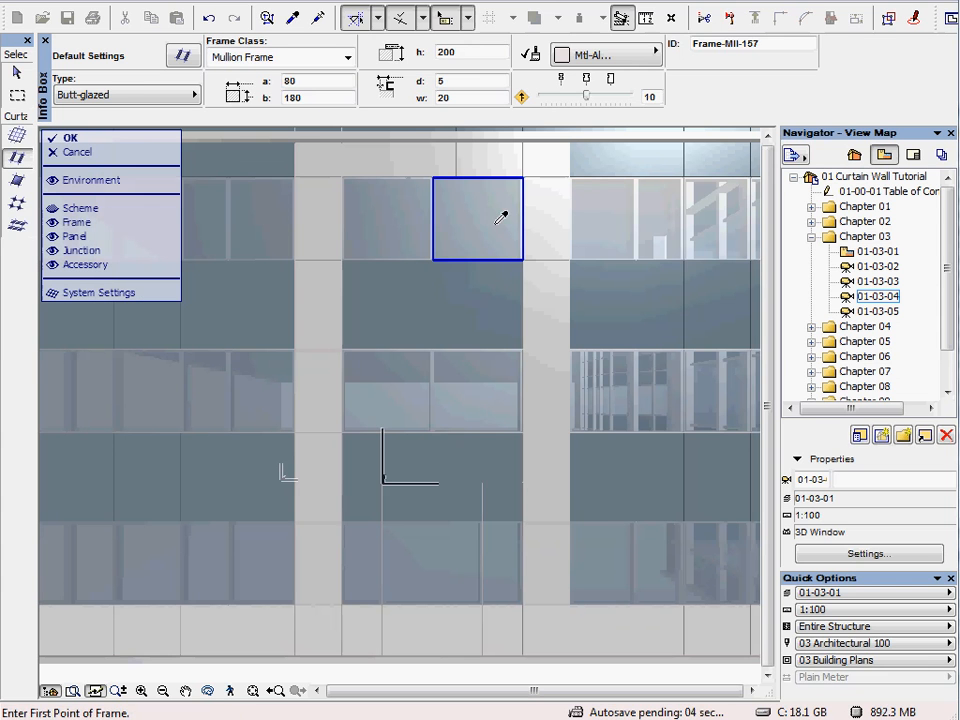
pyautogui.keyDown('alt'); pyautogui.click(492, 222); pyautogui.keyUp('alt')
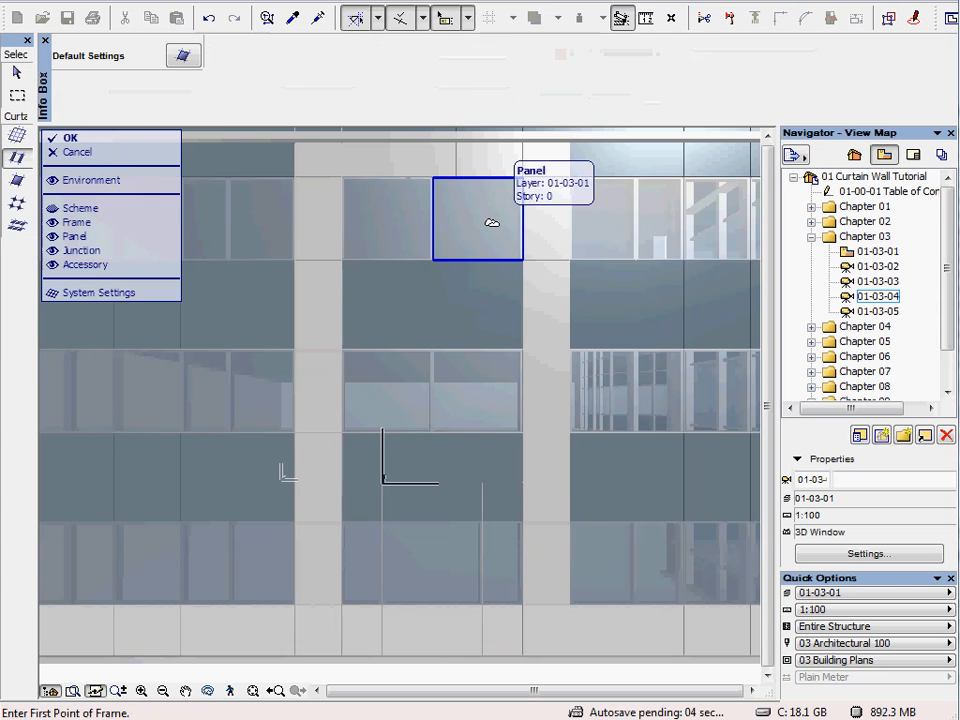
pyautogui.click(490, 274)
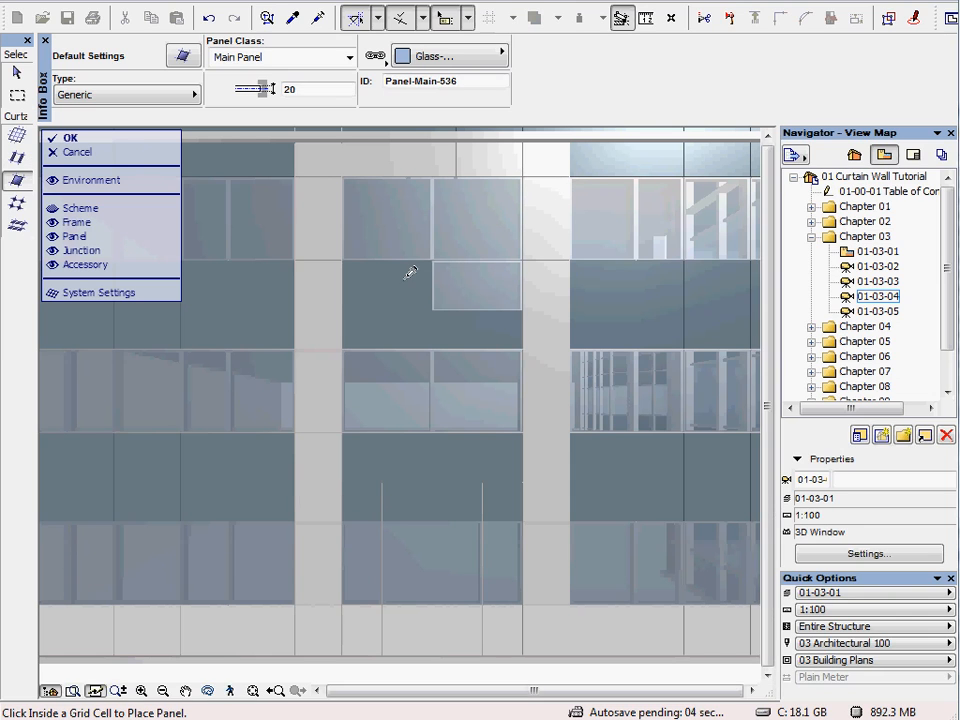
pyautogui.click(387, 437)
pyautogui.click(475, 445)
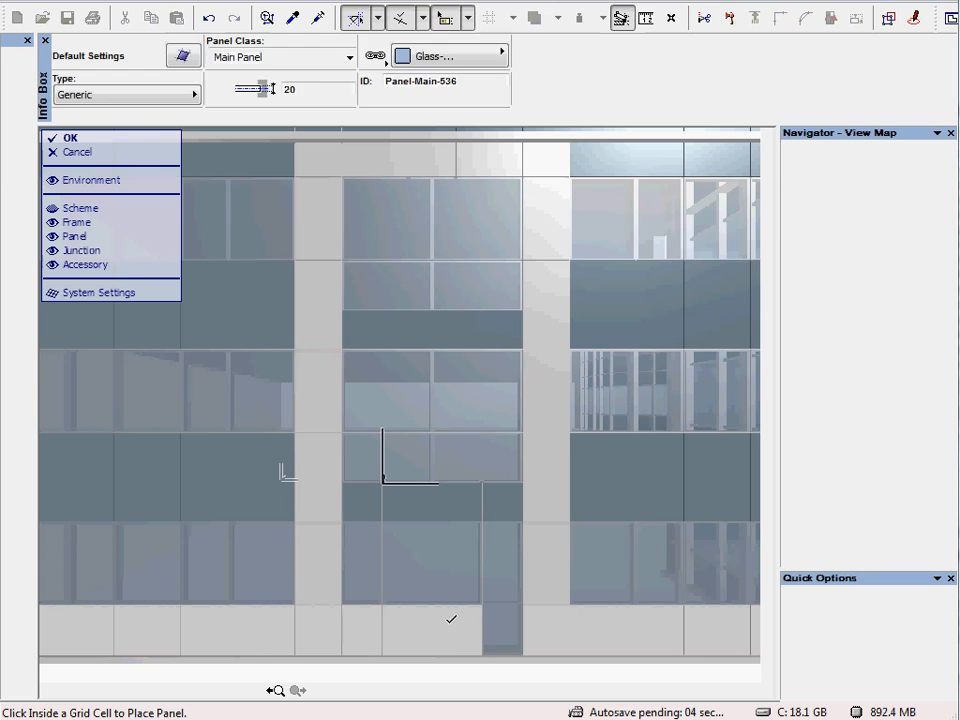
pyautogui.click(450, 617)
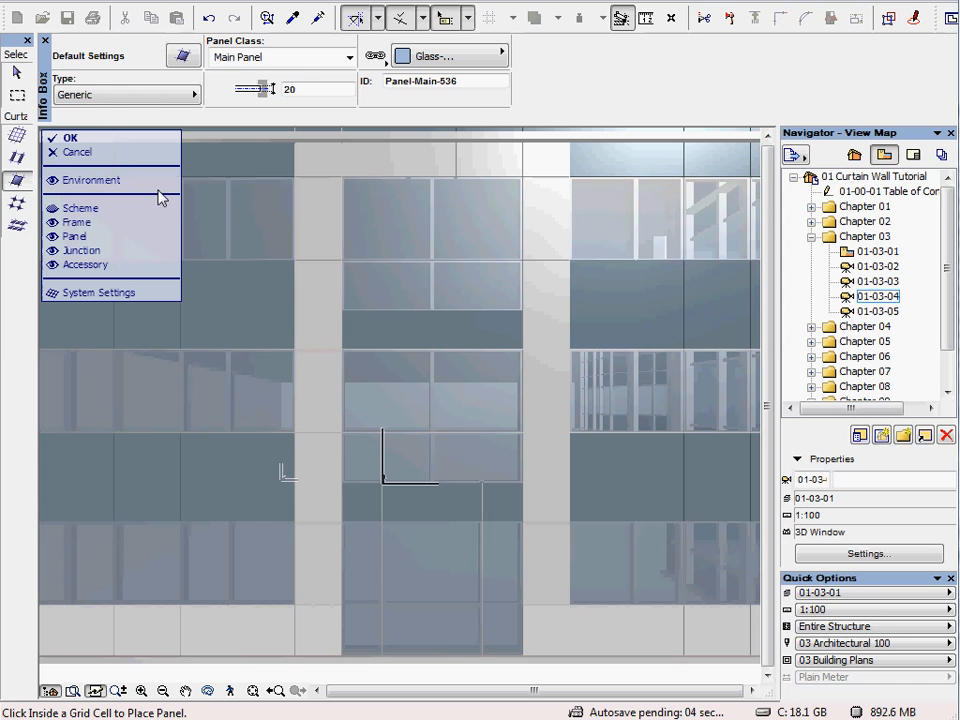
# Accept the curtain wall edits, clear the selection, and open the saved 3D view 01-03-05.
pyautogui.click(76, 139)
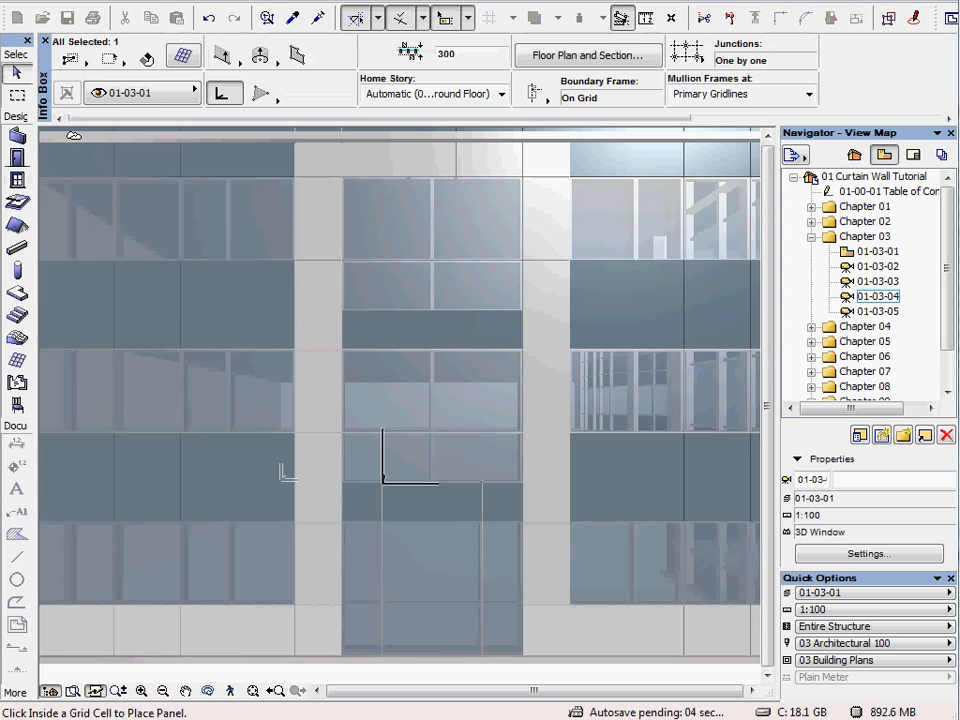
pyautogui.click(458, 676)
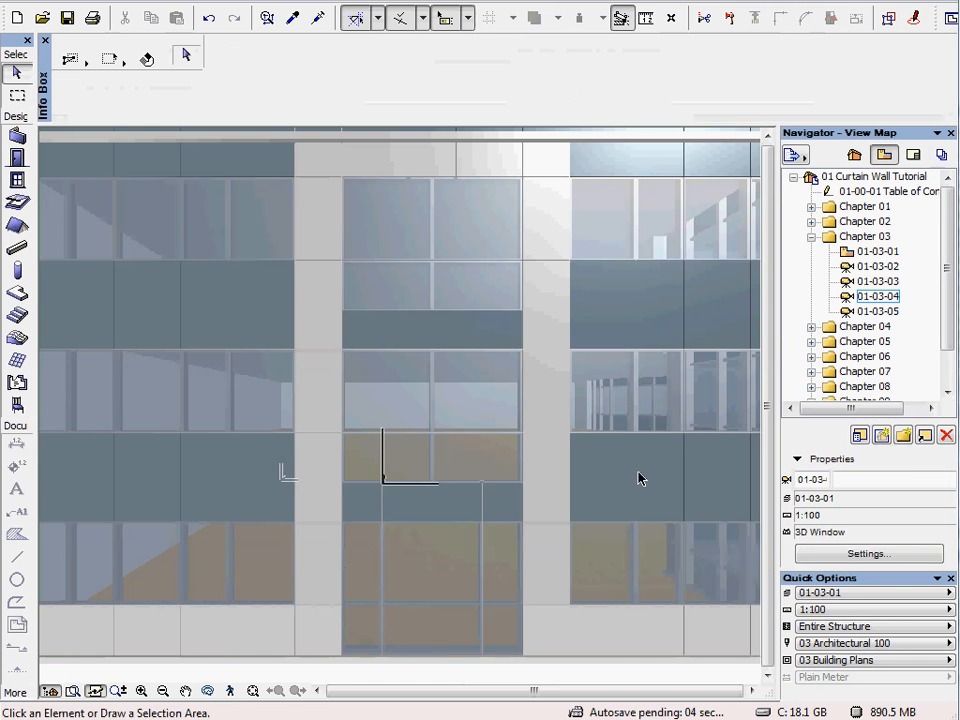
pyautogui.doubleClick(872, 312)
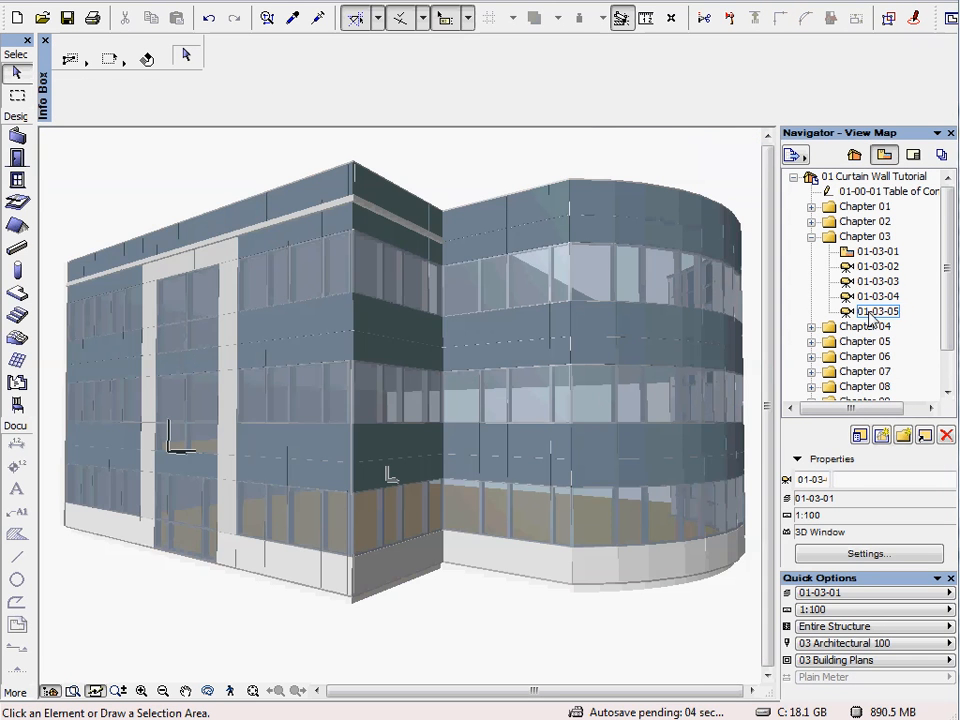